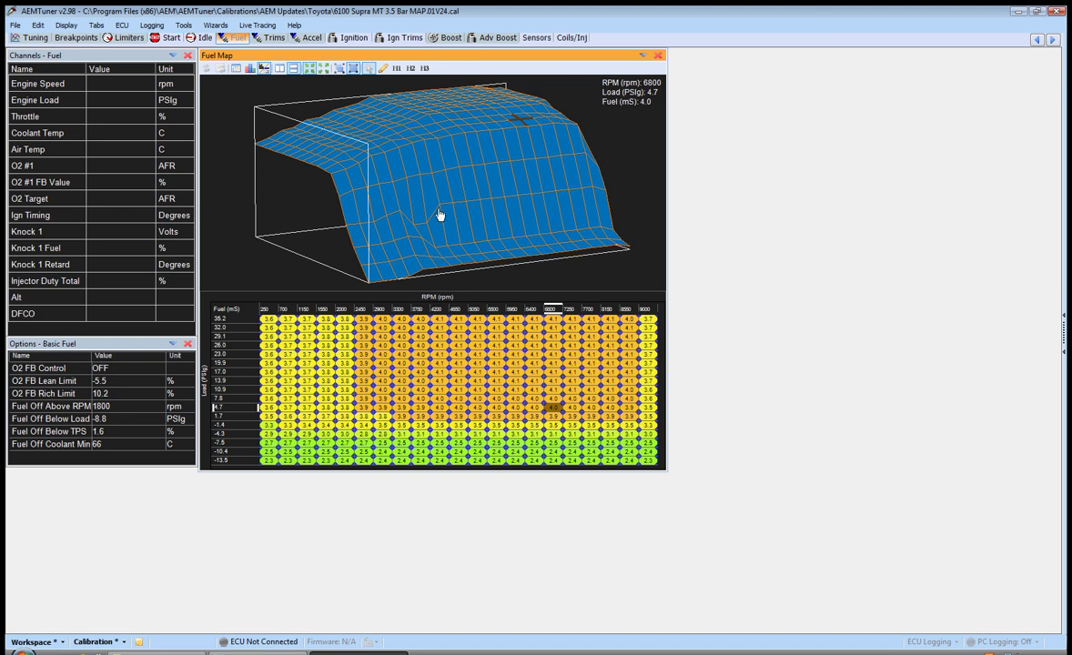
Step: Examine the shape of the 3D fuel map surface, including the uneven low-load area, from several angles
mouse_move(442, 127)
left_mouse_down()
mouse_move(466, 143)
mouse_move(440, 145)
mouse_move(430, 137)
mouse_move(462, 138)
mouse_move(442, 130)
left_mouse_up()
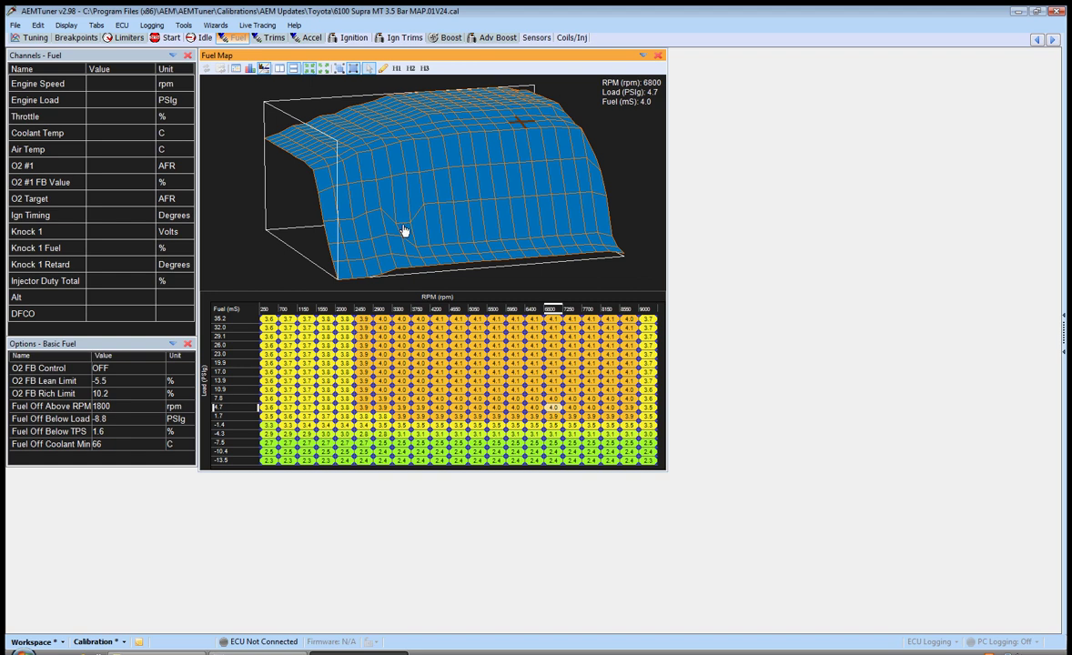
left_click_drag(442, 189, 522, 156)
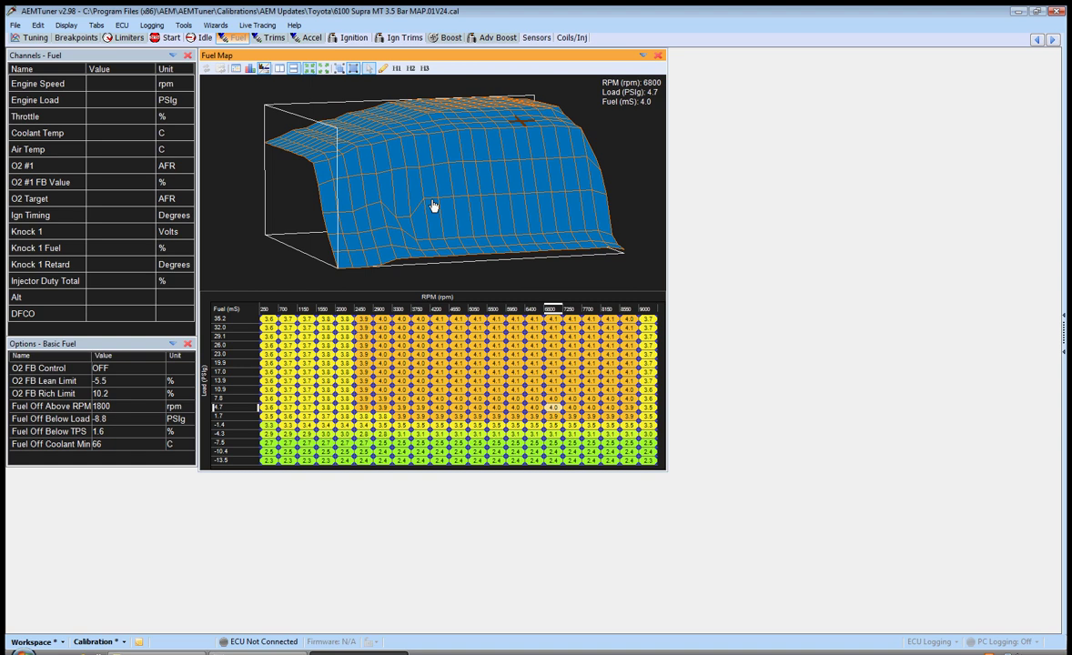
left_click_drag(429, 146, 468, 160)
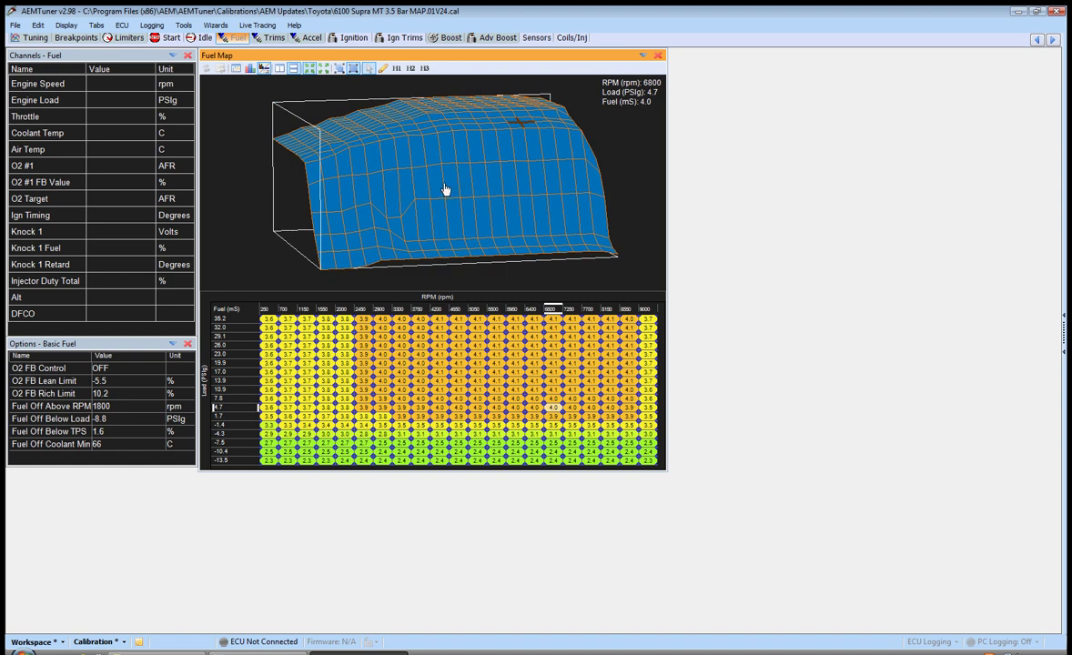
left_click_drag(447, 160, 423, 194)
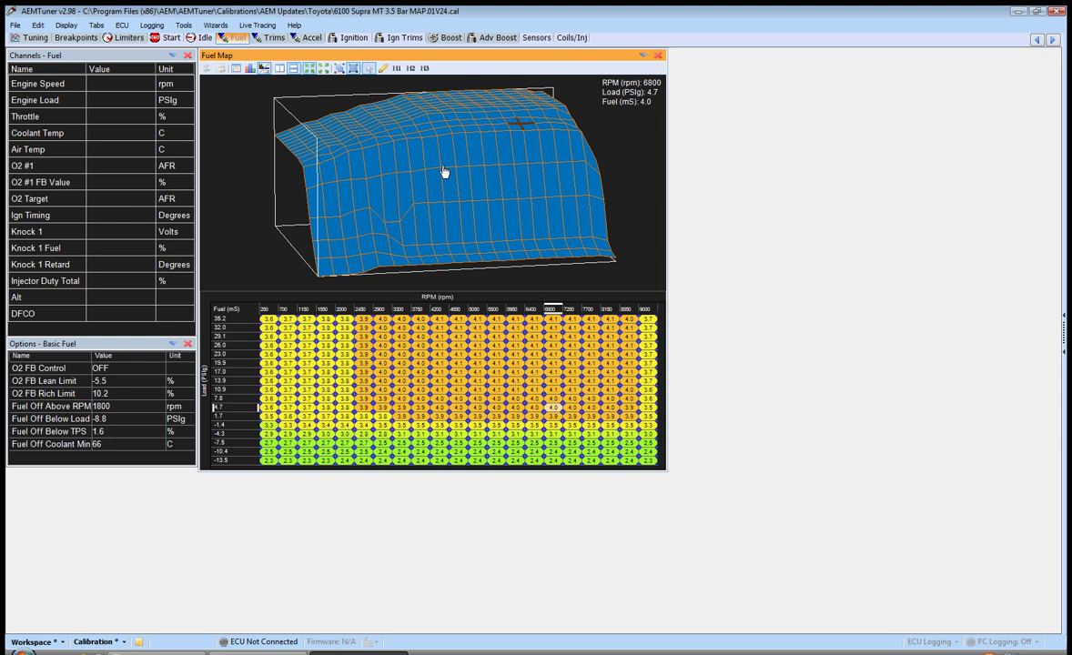
left_click_drag(452, 170, 482, 162)
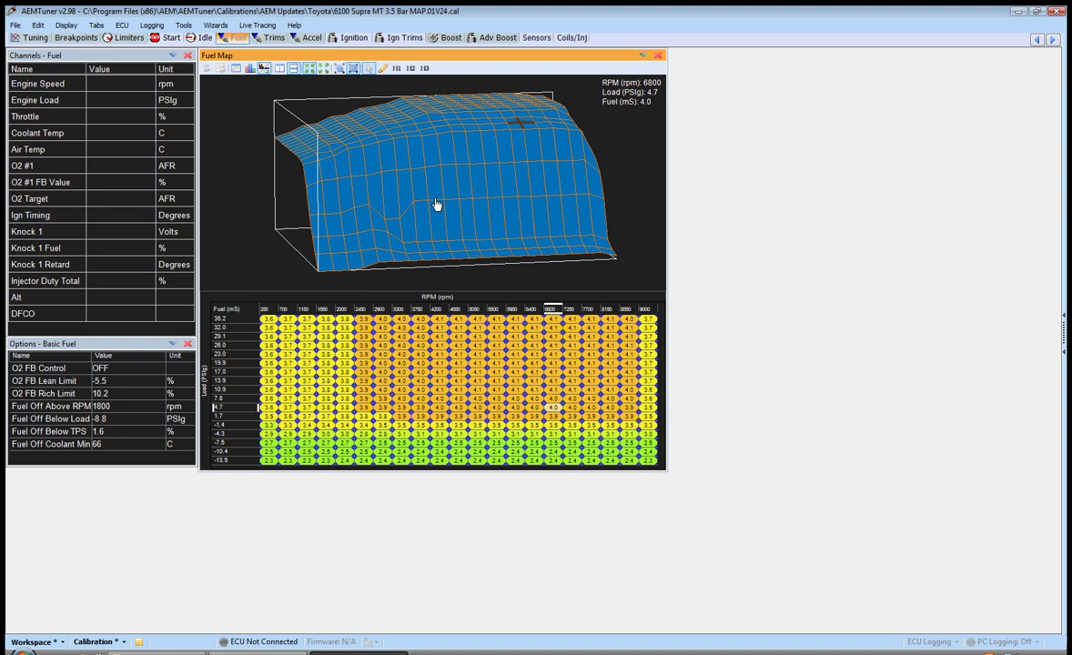
left_click_drag(439, 205, 448, 205)
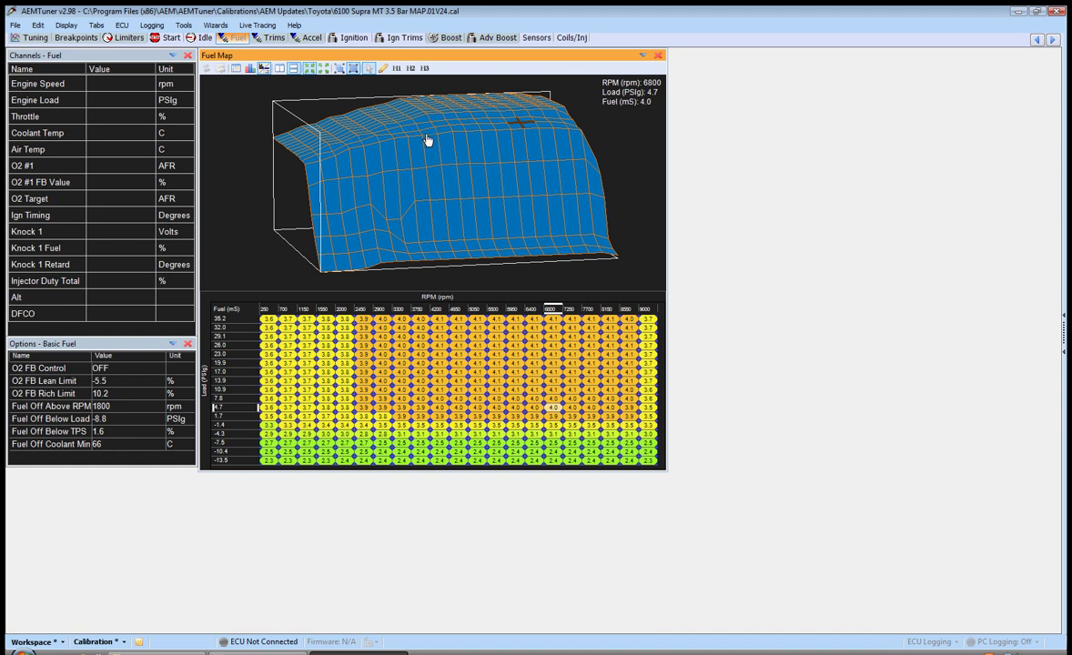
Step: Highlight the 1.7 PSIg load row from 250 to 9000 rpm and view it on the 3D fuel surface
left_click(268, 398)
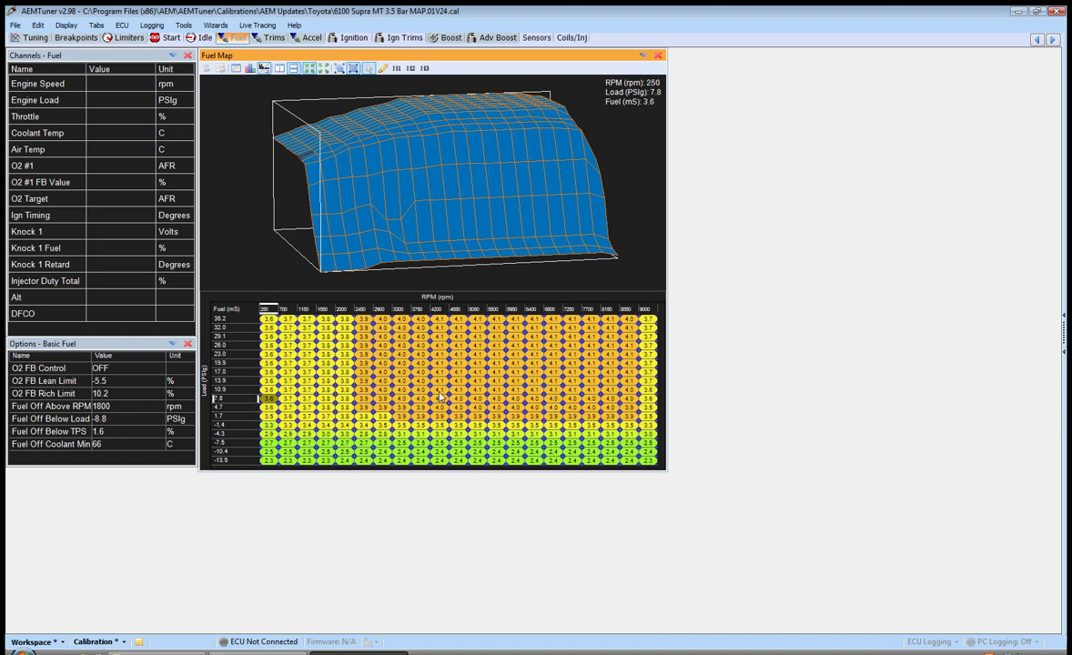
left_click(269, 407)
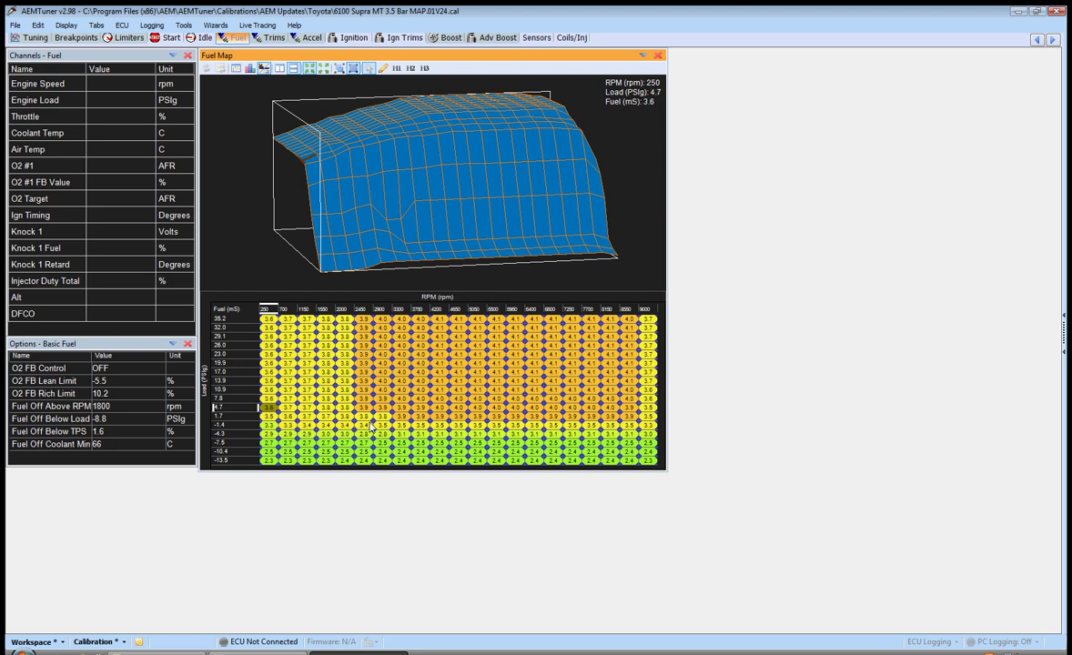
key("Down")
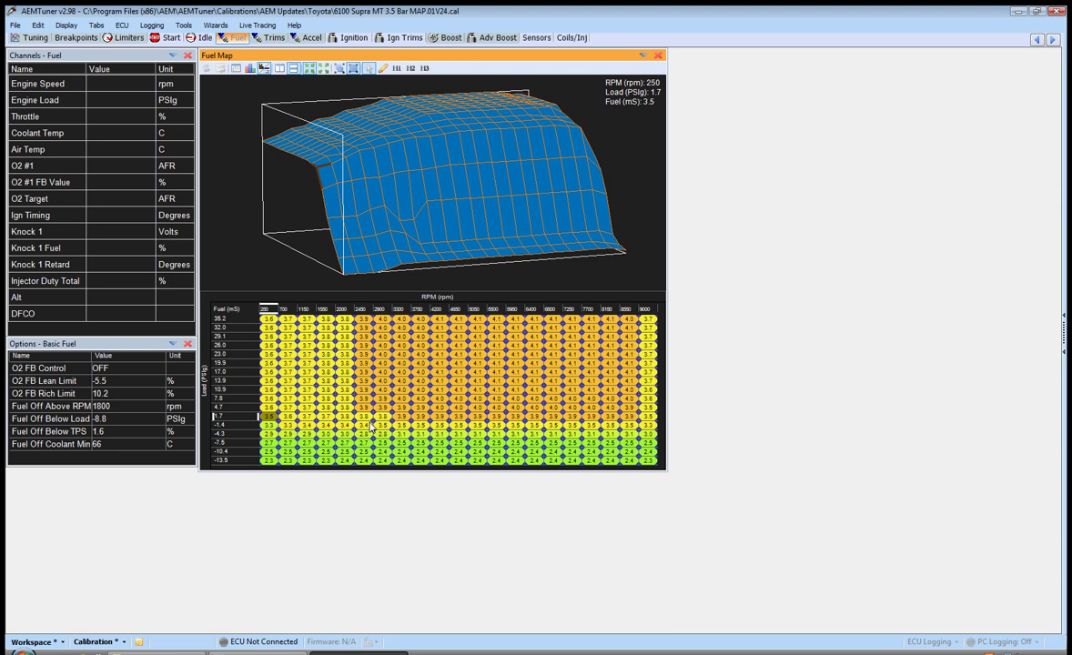
key("shift+Right")
key("shift+Right")
key("shift+Right")
key("shift+Right")
key("shift+Right")
key("shift+Right")
key("shift+Right")
key("shift+Right")
key("shift+Right")
key("shift+Right")
key("shift+Right")
key("shift+Right")
key("shift+Right")
key("shift+Right")
key("shift+Right")
key("shift+Right")
key("shift+Right")
key("shift+Right")
key("shift+Right")
key("shift+Right")
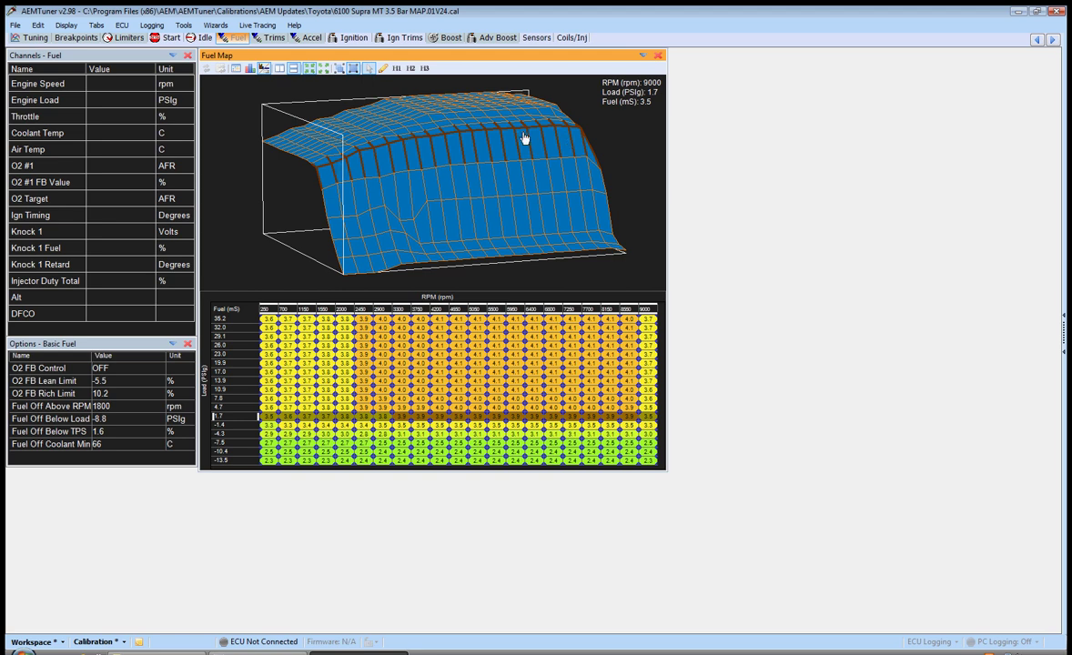
left_click_drag(478, 148, 512, 147)
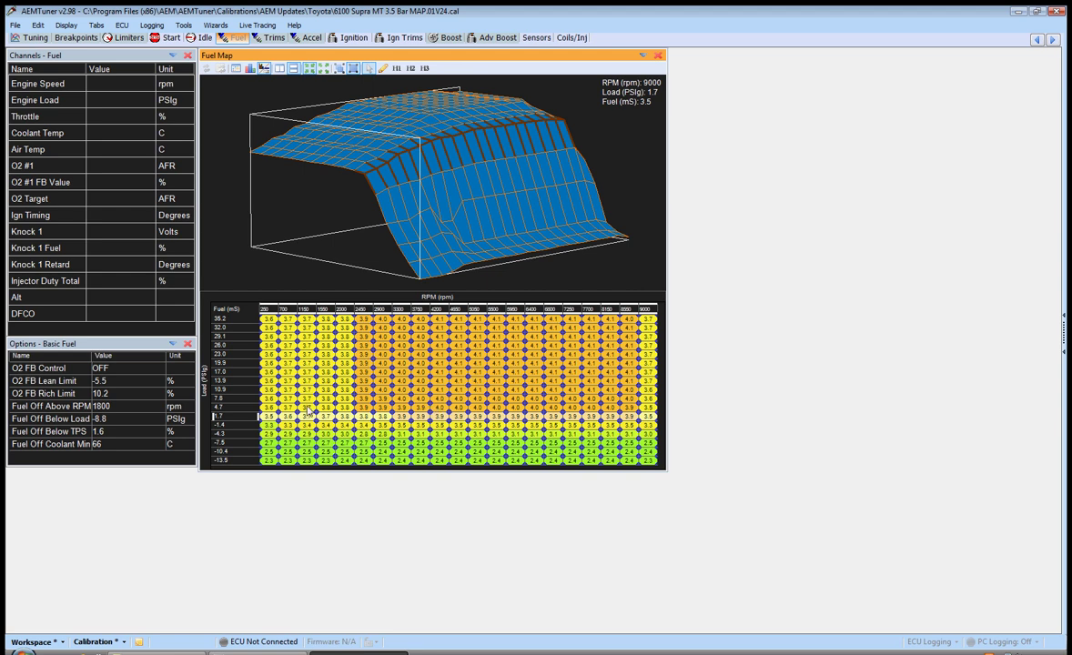
Step: Highlight the boost region of the fuel map, covering the load rows from 7.8 to 35.2 PSIg
left_click_drag(304, 406, 304, 352)
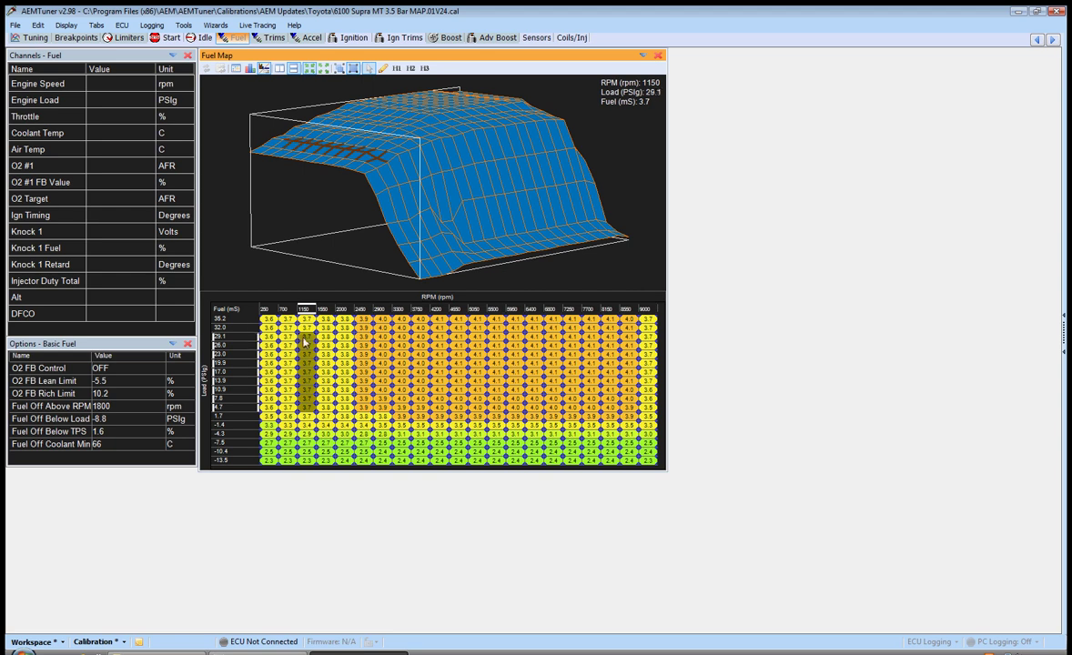
left_click_drag(219, 397, 232, 329)
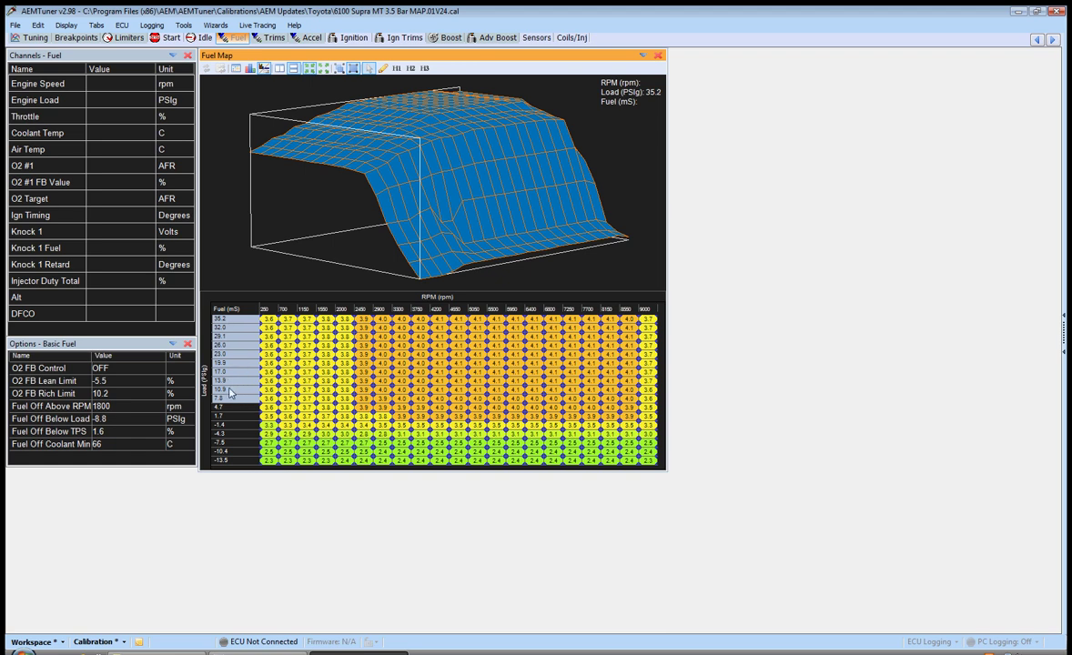
left_click_drag(270, 401, 630, 320)
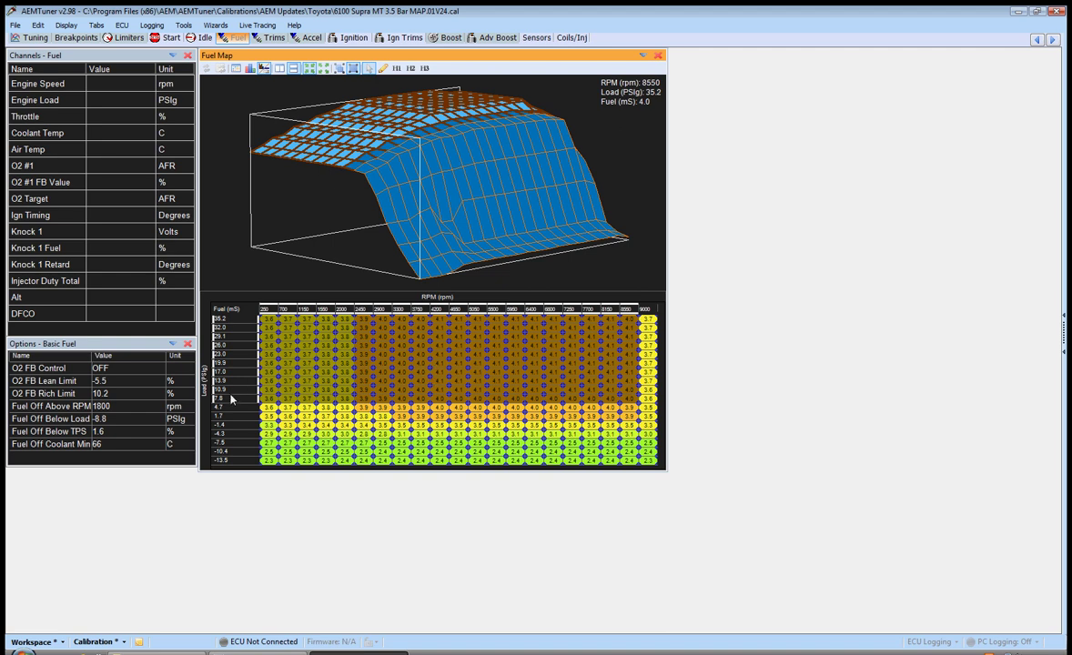
left_click_drag(232, 401, 228, 319)
left_click(418, 397)
left_click(476, 389)
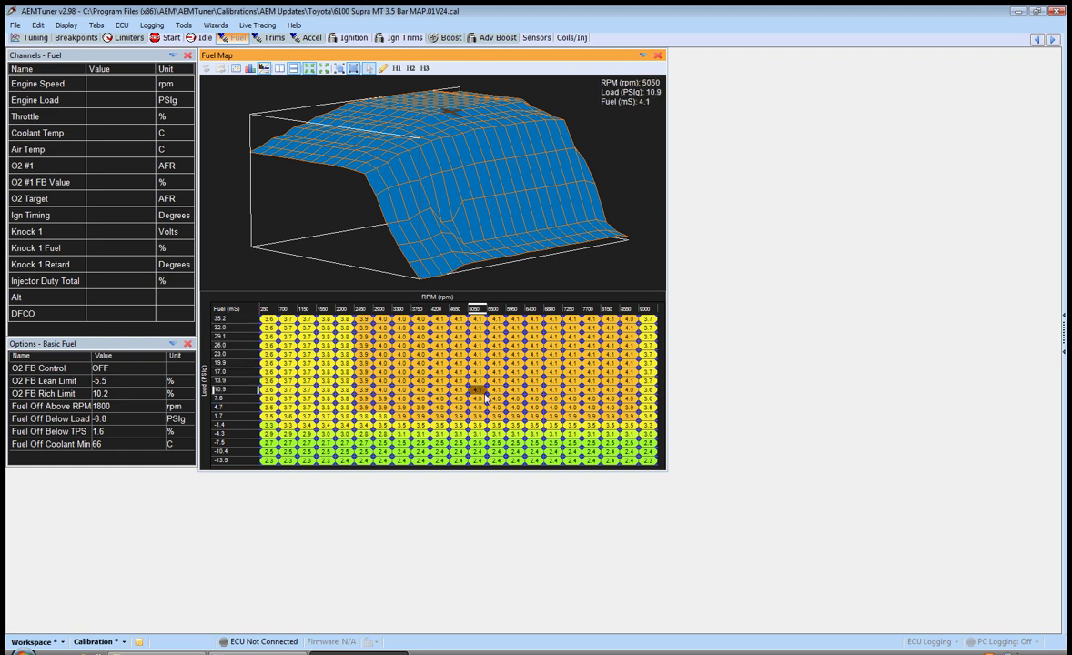
Step: Raise the fuel values in the -4.3 PSIg row from 2450 to 9000 rpm by about 0.3 mS
left_click(381, 407)
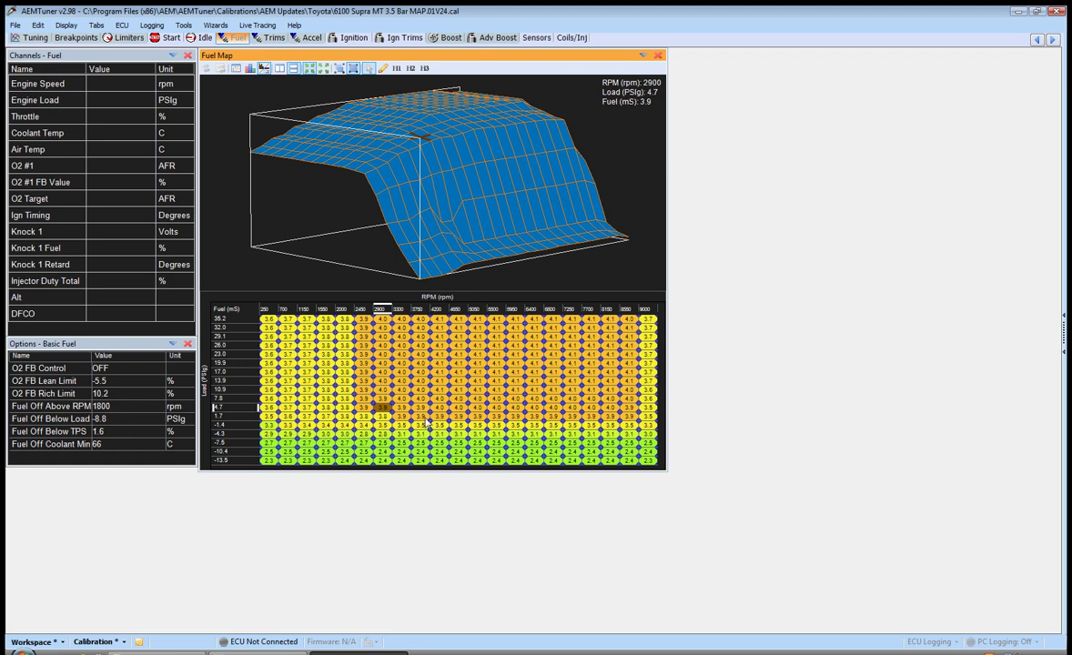
left_click(388, 416)
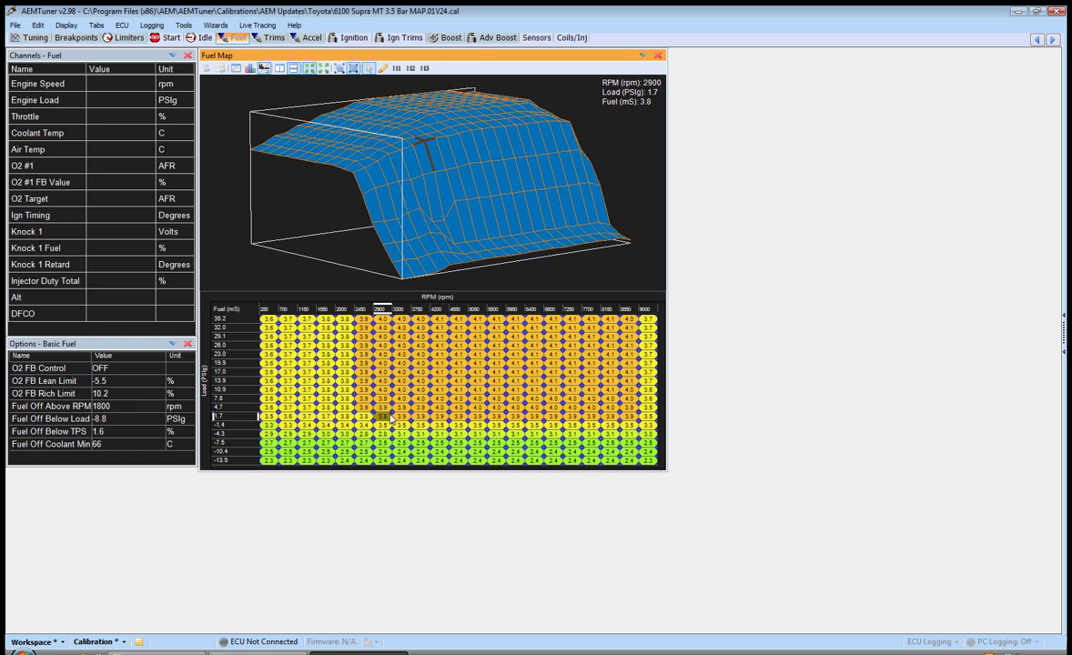
key("Down")
key("Down")
key("Left")
key("shift+Right")
key("shift+Right")
key("shift+Right")
key("shift+Right")
key("shift+Right")
key("shift+Right")
key("shift+Right")
key("shift+Right")
key("shift+Right")
key("shift+Right")
key("shift+Right")
key("shift+Right")
key("shift+Right")
key("shift+Right")
key("shift+Right")
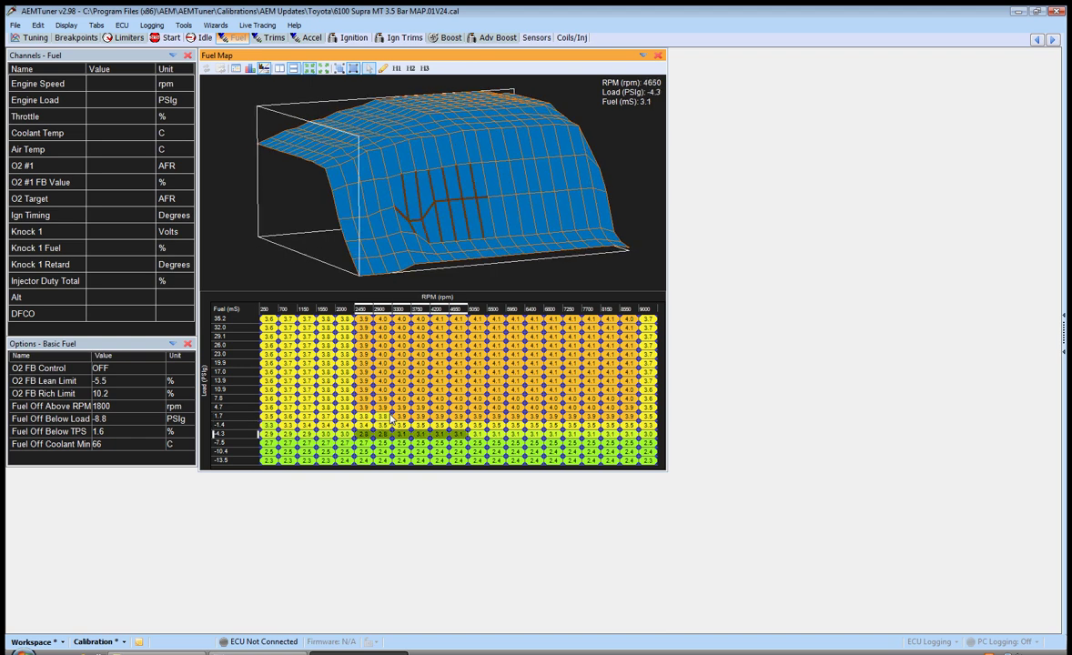
key("plus")
key("plus")
key("plus")
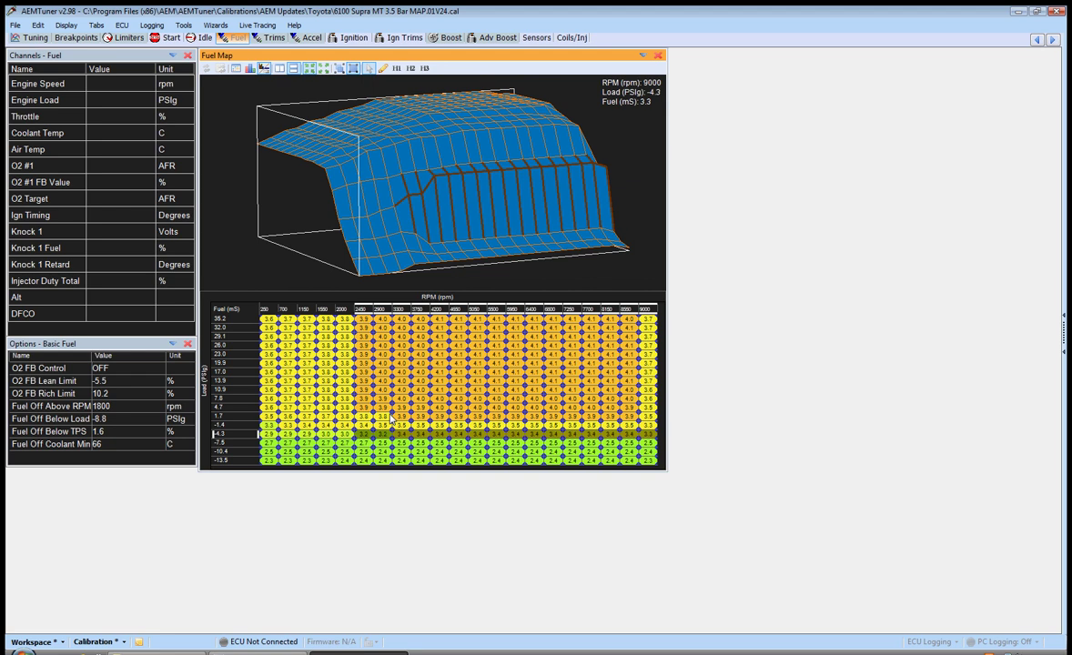
Step: Raise the fuel values across the whole -1.4 PSIg row, from 9000 down to 250 rpm, by about 0.1 mS
key("Up")
key("shift+Left")
key("shift+Left")
key("shift+Left")
key("shift+Left")
key("shift+Left")
key("shift+Left")
key("shift+Left")
key("shift+Left")
key("shift+Left")
key("shift+Left")
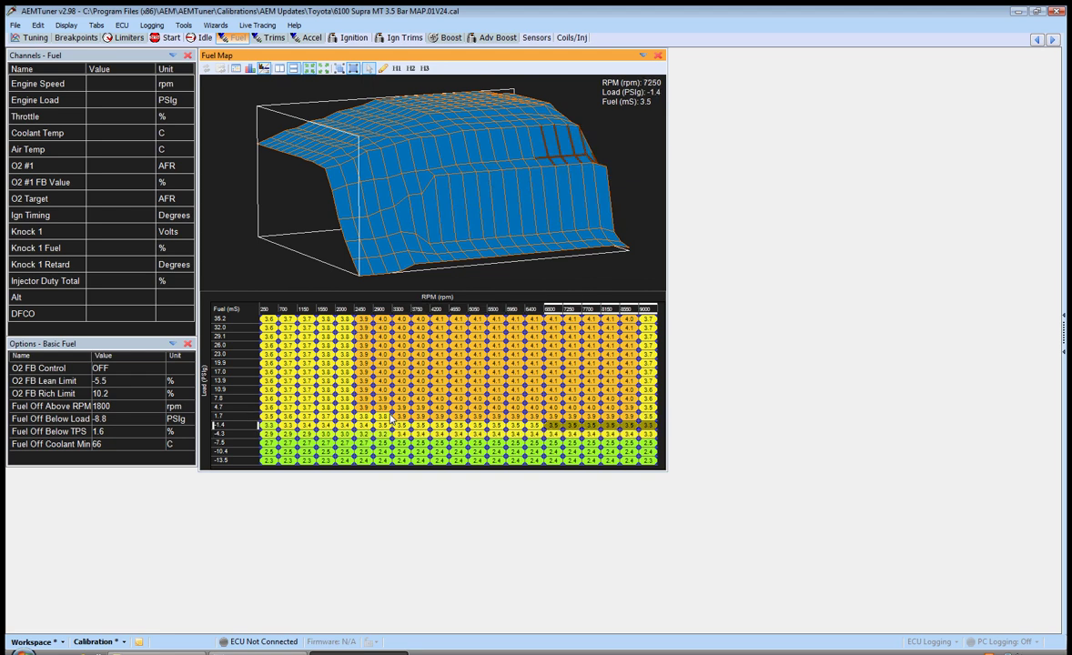
key("shift+Left")
key("shift+Left")
key("shift+Left")
key("shift+Left")
key("shift+Left")
key("shift+Left")
key("shift+Left")
key("shift+Left")
key("shift+Left")
key("shift+Left")
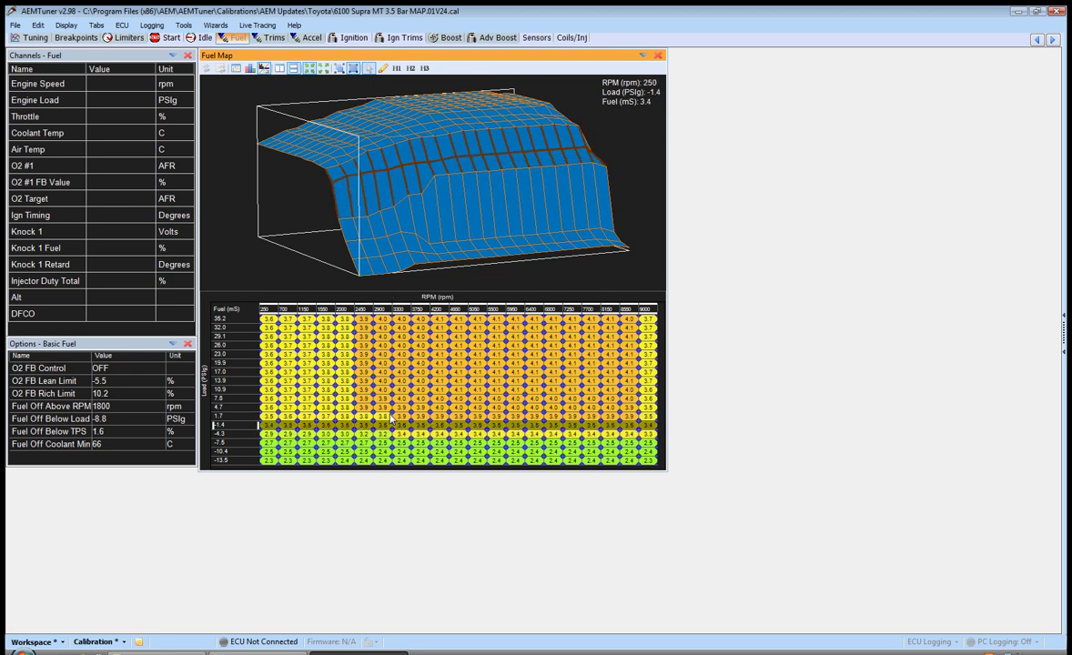
key("plus")
Step: Smooth out the dip around 2900 rpm in the -4.3 PSIg row of the fuel map
key("Right")
key("Right")
key("Right")
key("Right")
key("Right")
key("Right")
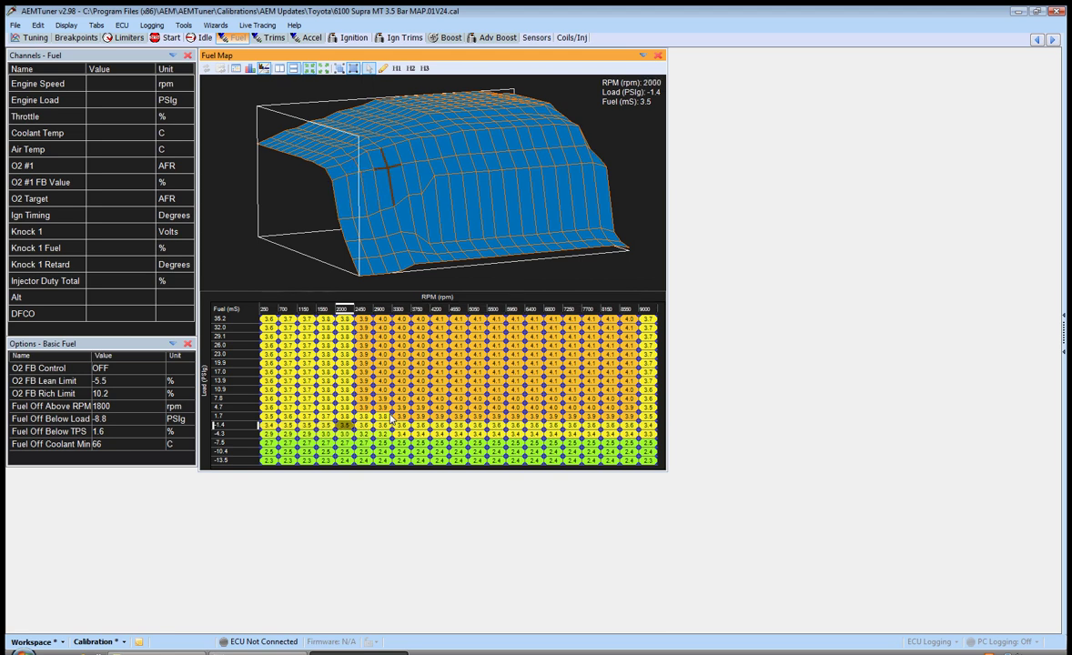
key("Down")
key("Up")
Step: Lower the -1.4 PSIg fuel values from 250 to 1150 rpm to about 3.3 mS and slightly reduce the adjoining higher-rpm cells
key("Left")
key("Left")
key("Left")
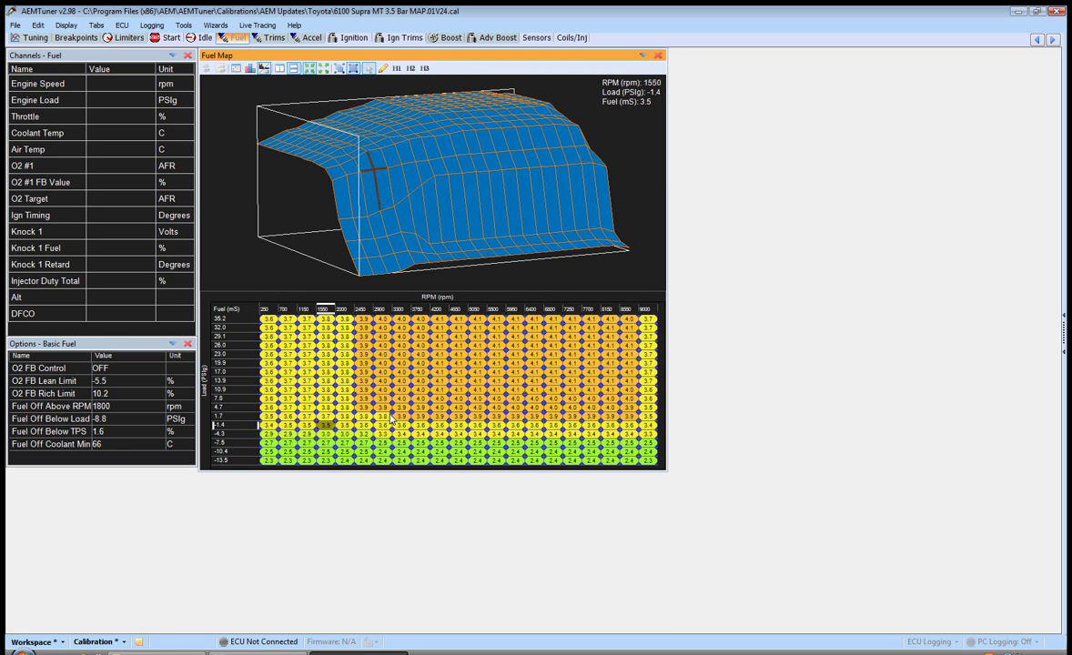
key("Left")
key("Left")
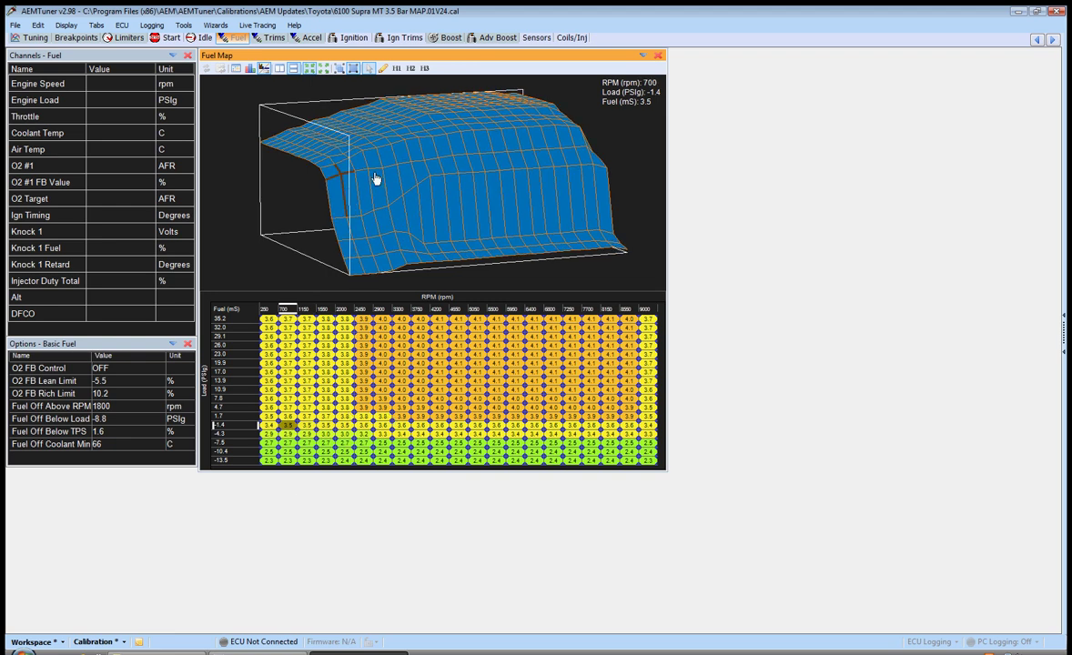
left_click(325, 427)
key("Left")
key("Left")
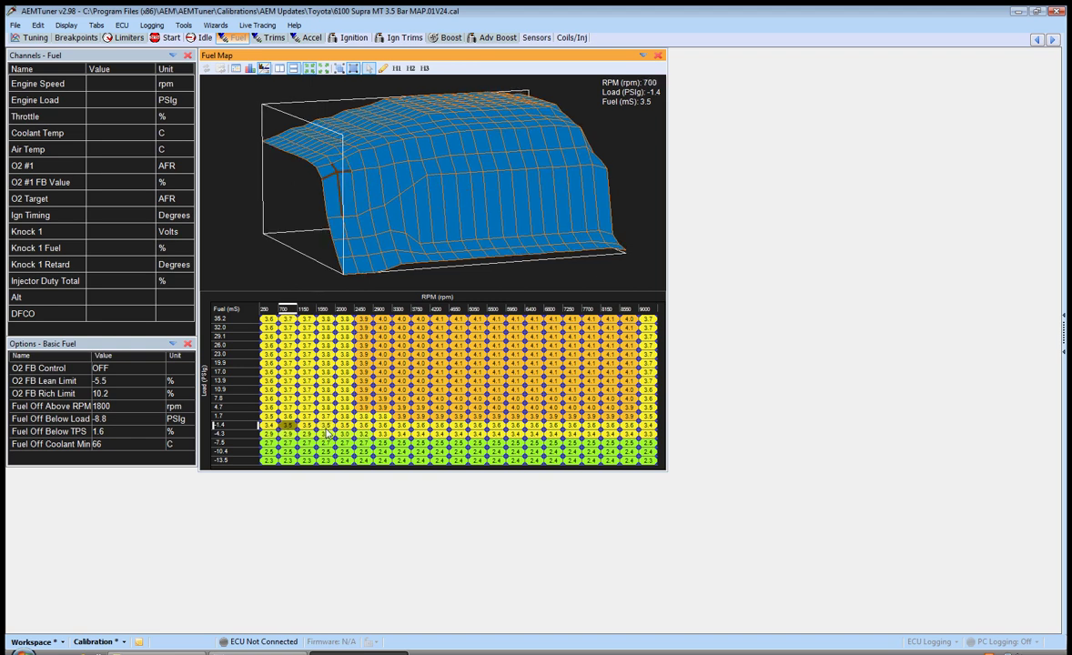
key("Left")
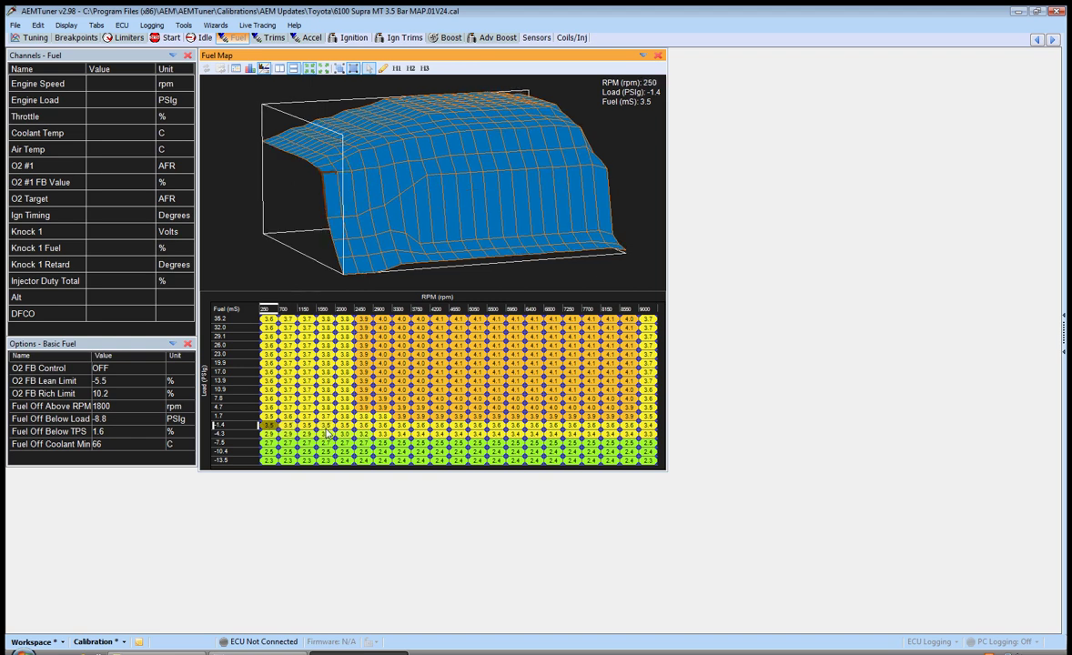
key("shift+Right")
key("shift+Right")
key("minus")
key("minus")
key("minus")
key("Right")
key("shift+Right")
key("shift+Right")
key("shift+Right")
key("minus")
Step: Raise the fuel values in the -7.5 PSIg row from 2900 to 9000 rpm to about 2.9 mS
key("Down")
key("Down")
key("Right")
key("Right")
key("Right")
key("Right")
key("shift+Right")
key("shift+Right")
key("shift+Right")
key("shift+Right")
key("shift+Right")
key("shift+Right")
key("shift+Right")
key("shift+Right")
key("shift+Right")
key("shift+Right")
key("shift+Right")
key("shift+Right")
key("shift+Right")
key("shift+Right")
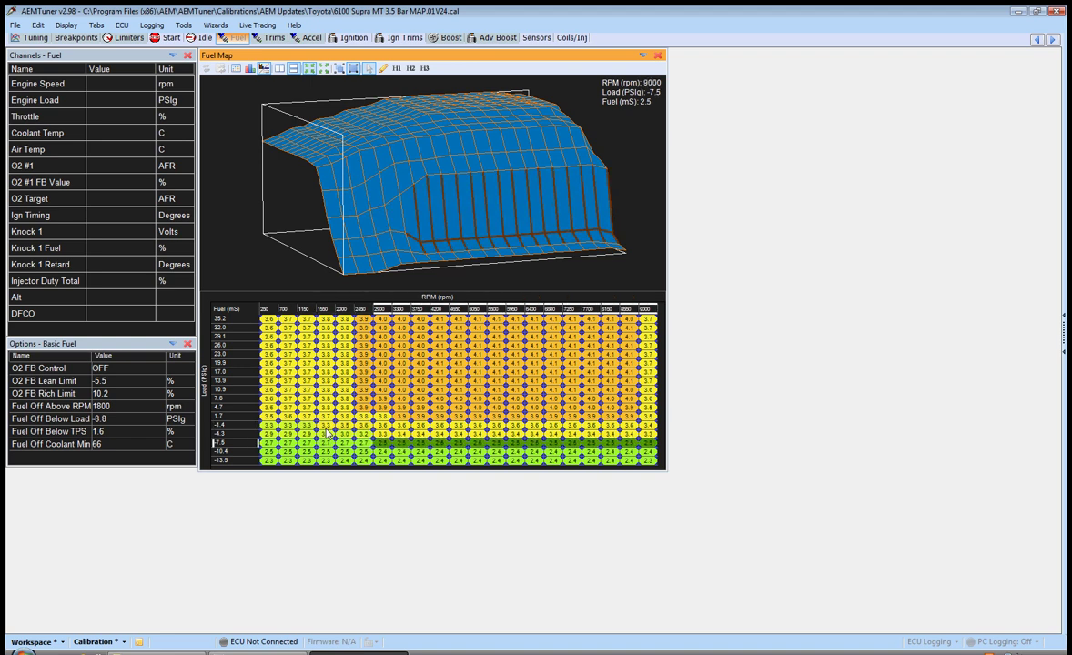
key("plus")
key("plus")
key("plus")
key("plus")
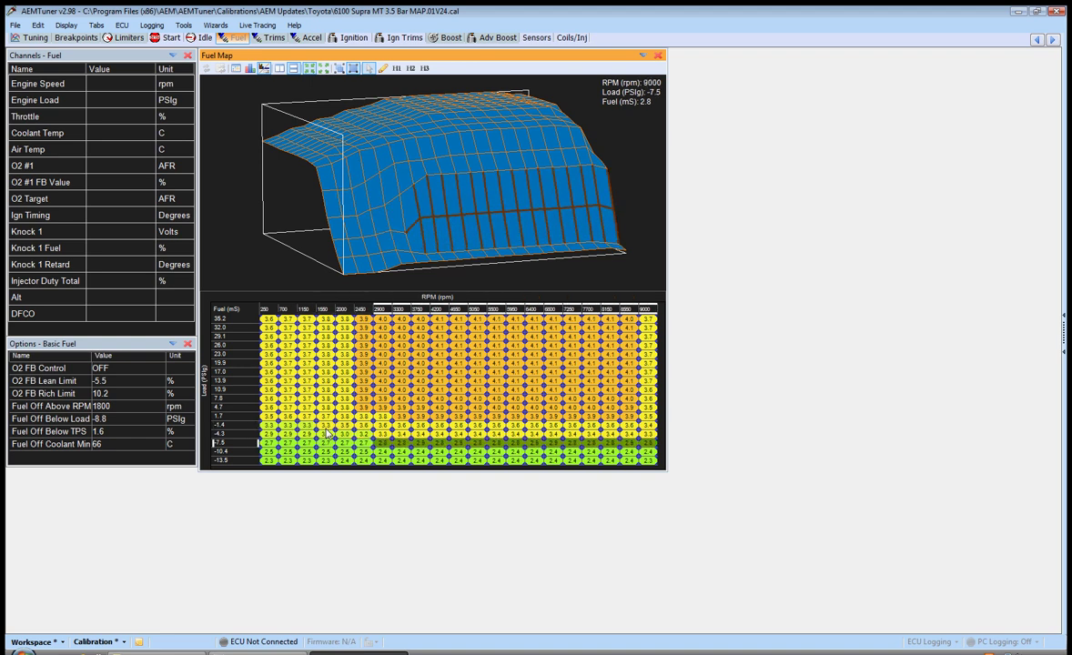
Step: Smooth the -7.5 PSIg row between 2000 and 2900 rpm so the fuel values rise gradually from about 2.8 to 2.9 mS
key("shift+Left")
key("shift+Left")
key("shift+Left")
key("shift+Left")
key("shift+Left")
key("shift+Left")
key("shift+Left")
key("shift+Left")
key("shift+Left")
key("shift+Left")
key("shift+Left")
key("shift+Left")
key("shift+Left")
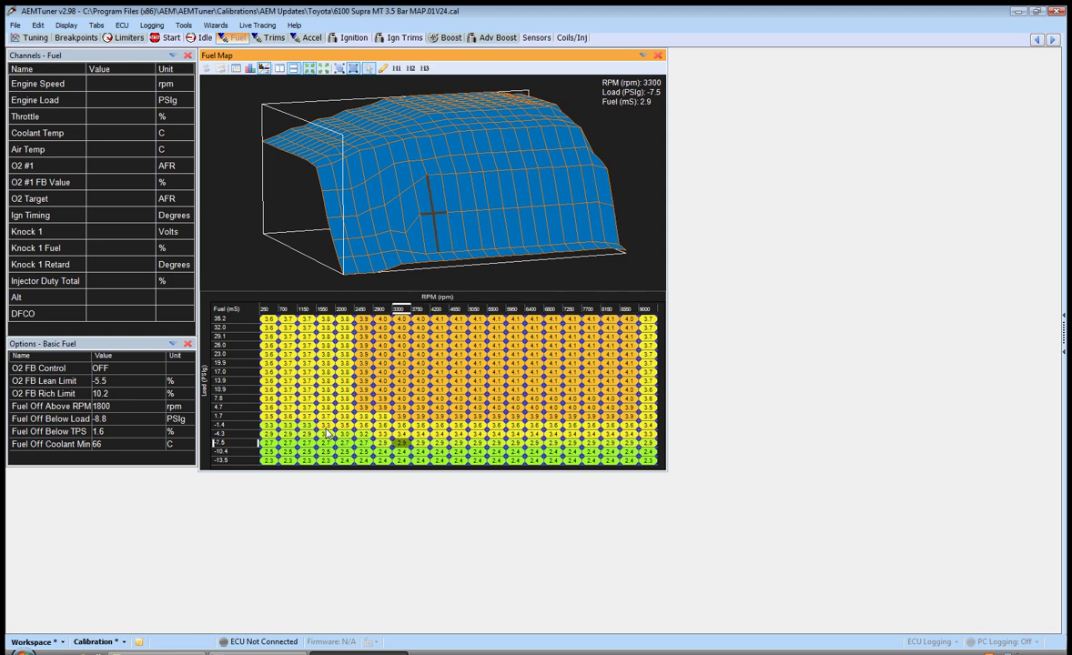
key("shift+Left")
key("shift+Left")
key("shift+Left")
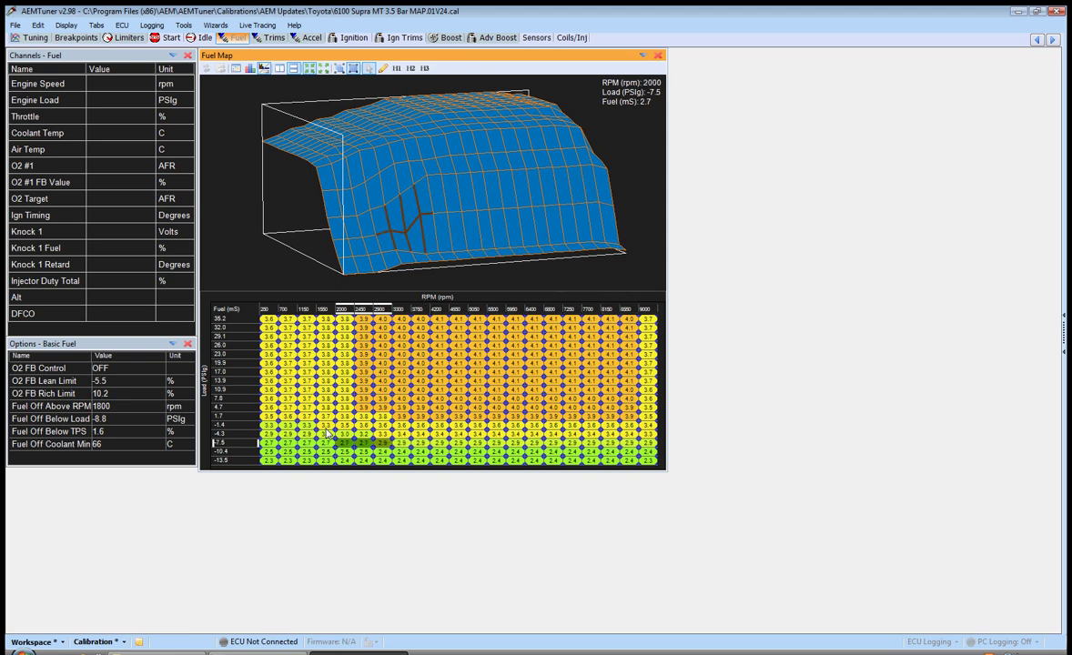
Step: Raise the fuel values in the -10.4 PSIg row from 2900 to 9000 rpm to about 2.7 mS
key("shift+Right")
key("shift+Right")
key("shift+Right")
key("shift+Right")
key("shift+Right")
key("shift+Right")
key("shift+Right")
key("shift+Right")
key("shift+Right")
key("shift+Right")
key("shift+Right")
key("shift+Right")
key("shift+Right")
key("shift+Right")
key("shift+Right")
key("shift+Right")
key("shift+Down")
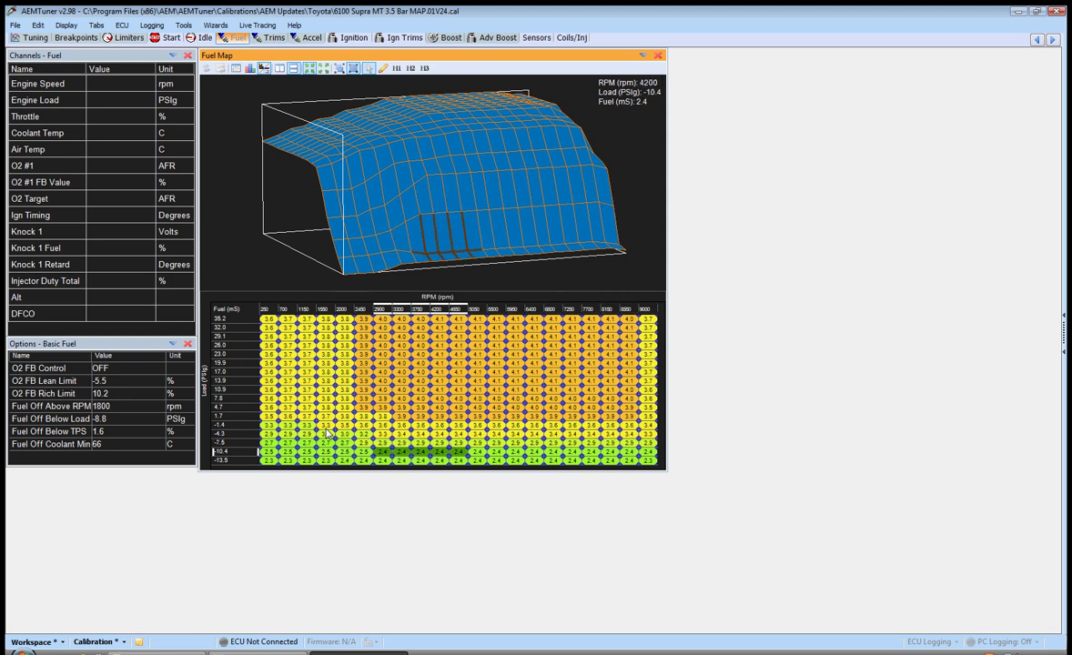
key("shift+Down")
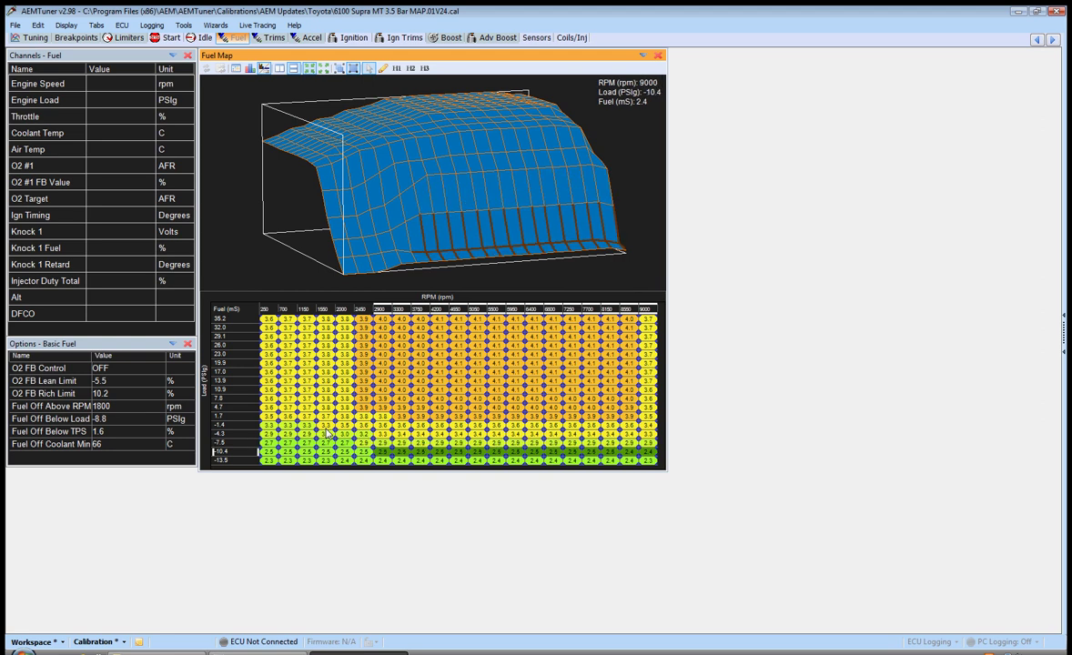
Step: Smooth the step in the -10.4 PSIg row between 2000 and 2900 rpm, raising the 2450 rpm cell to about 2.6 mS
key("Left")
key("Left")
key("Left")
key("Left")
key("Left")
key("Left")
key("Left")
key("Left")
key("Left")
key("Left")
key("Left")
key("Left")
key("Left")
key("Left")
key("Left")
key("shift+Left")
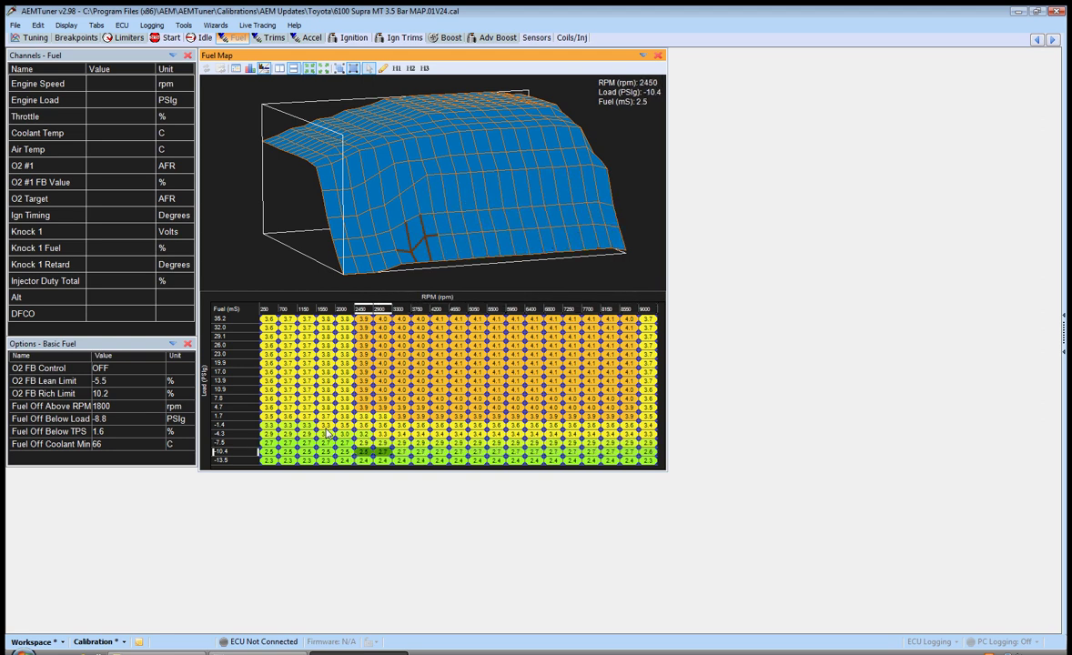
key("shift+Up")
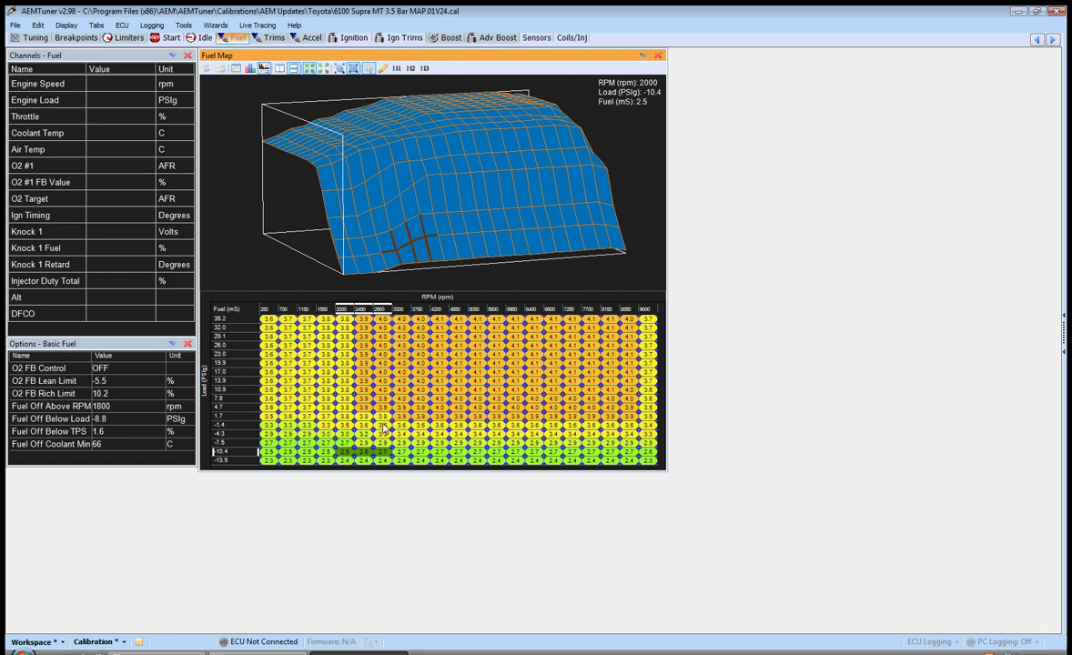
Step: Apply a percentage change of 115 to every cell of the fuel map
key("ctrl+a")
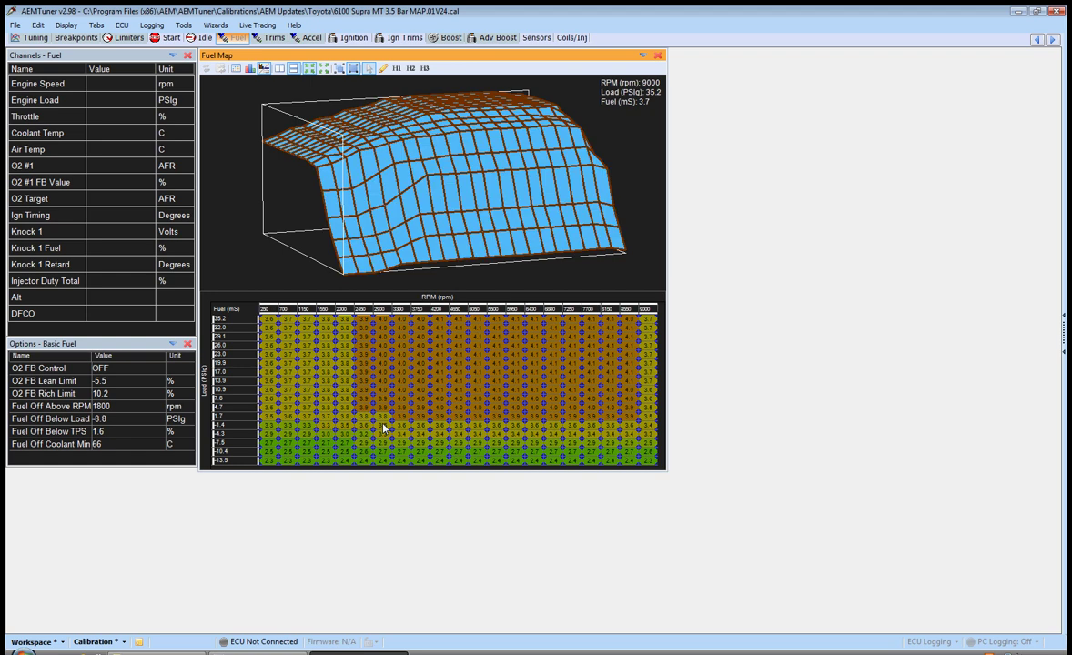
key("percent")
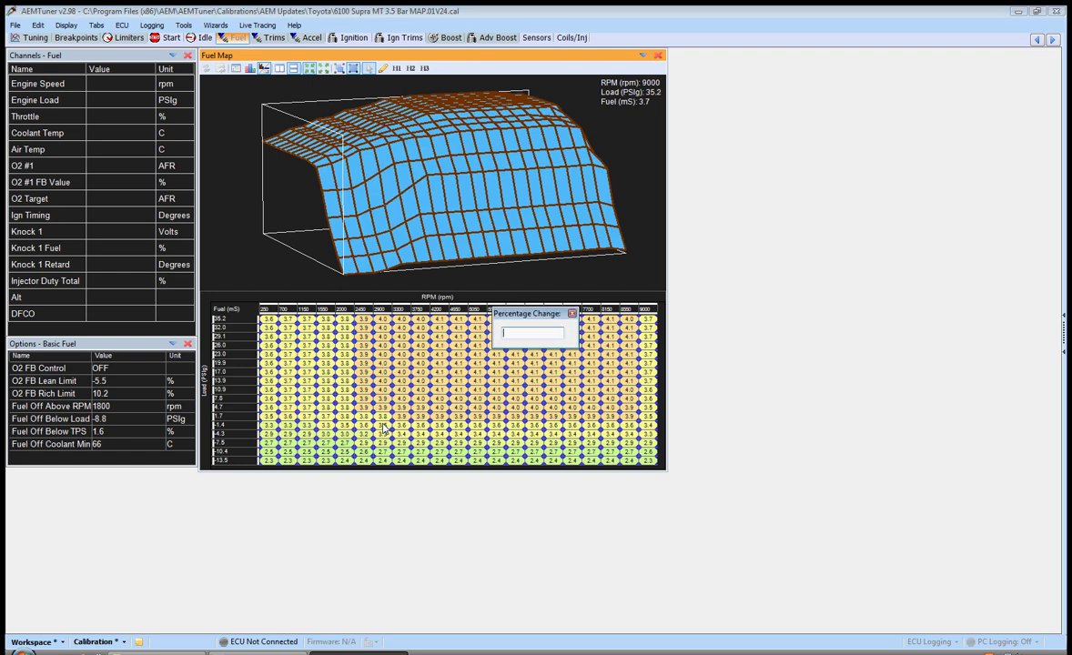
type("115")
key("Return")
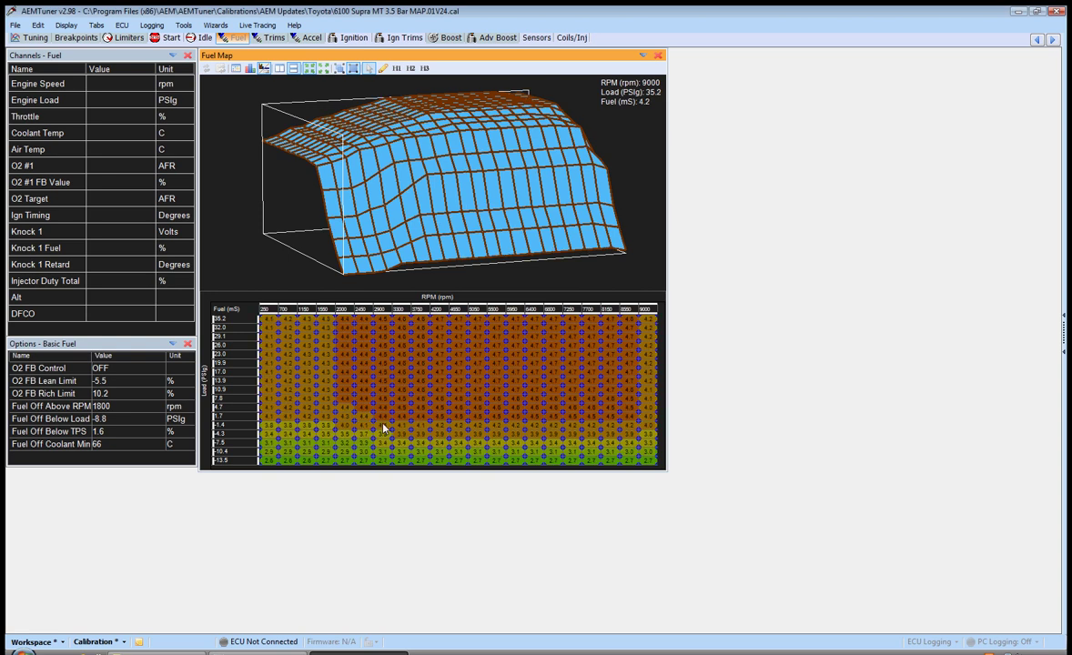
Step: Highlight the low-load cells from -4.3 to -13.5 PSIg between 250 and 2450 rpm for review
left_click(383, 427)
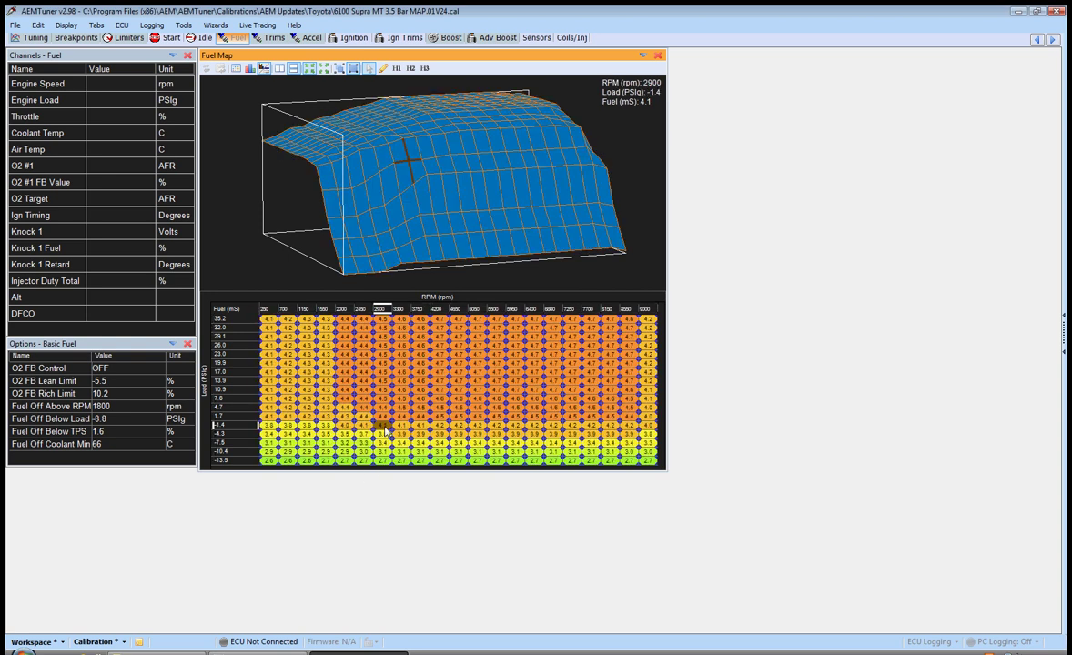
left_click_drag(267, 434, 355, 479)
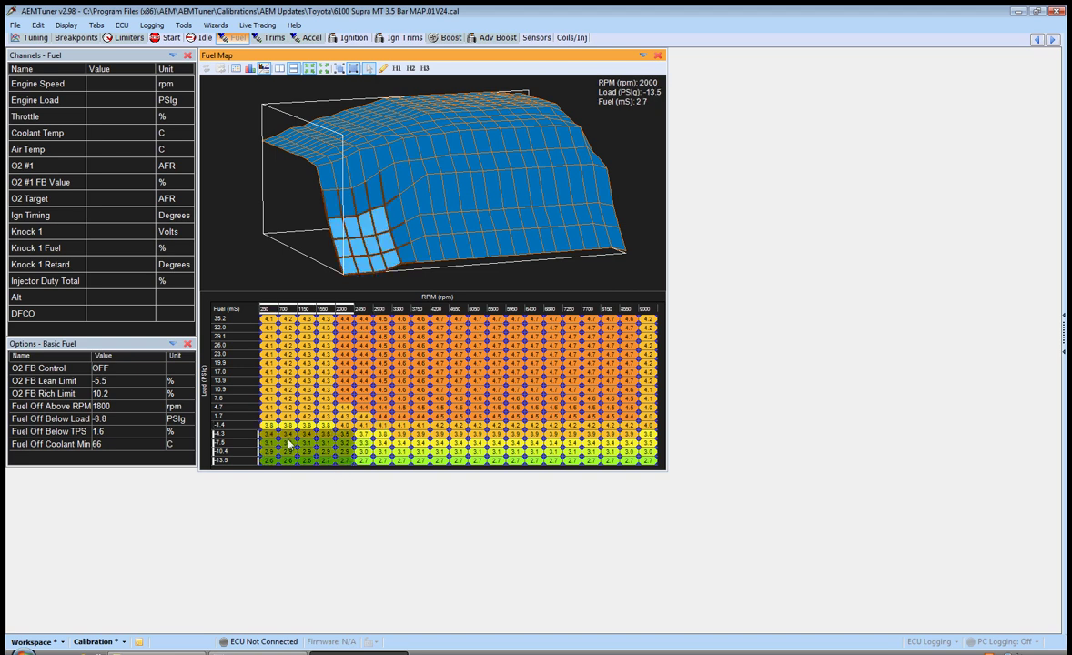
left_click_drag(270, 440, 364, 470)
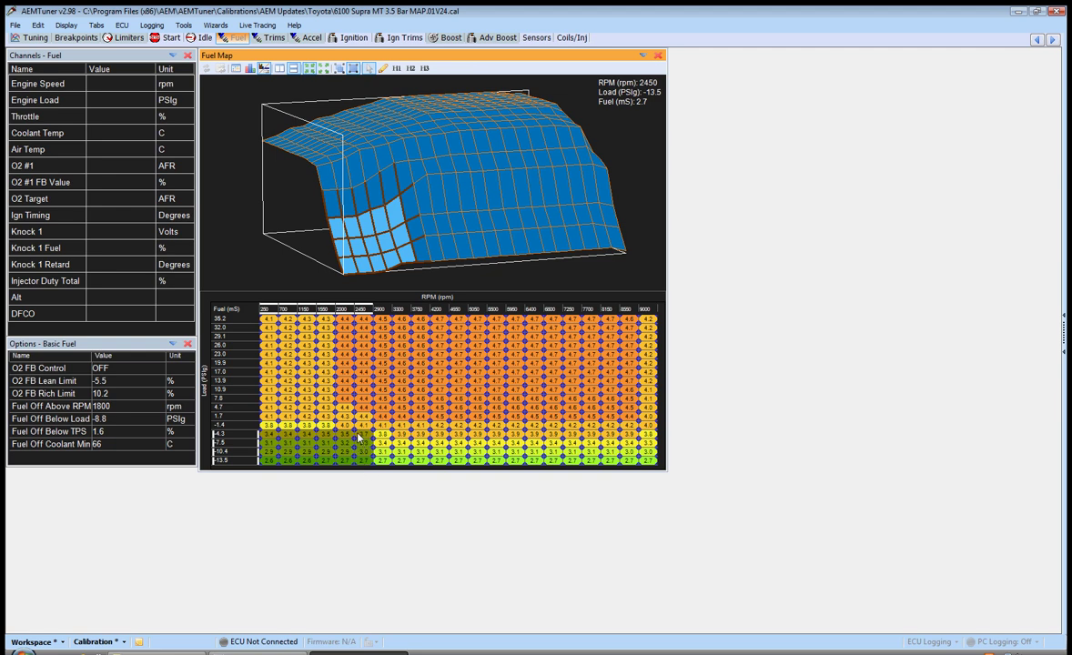
Step: Undo the percentage change made to the whole fuel map
left_click(383, 460)
key("shift+Up")
key("shift+Up")
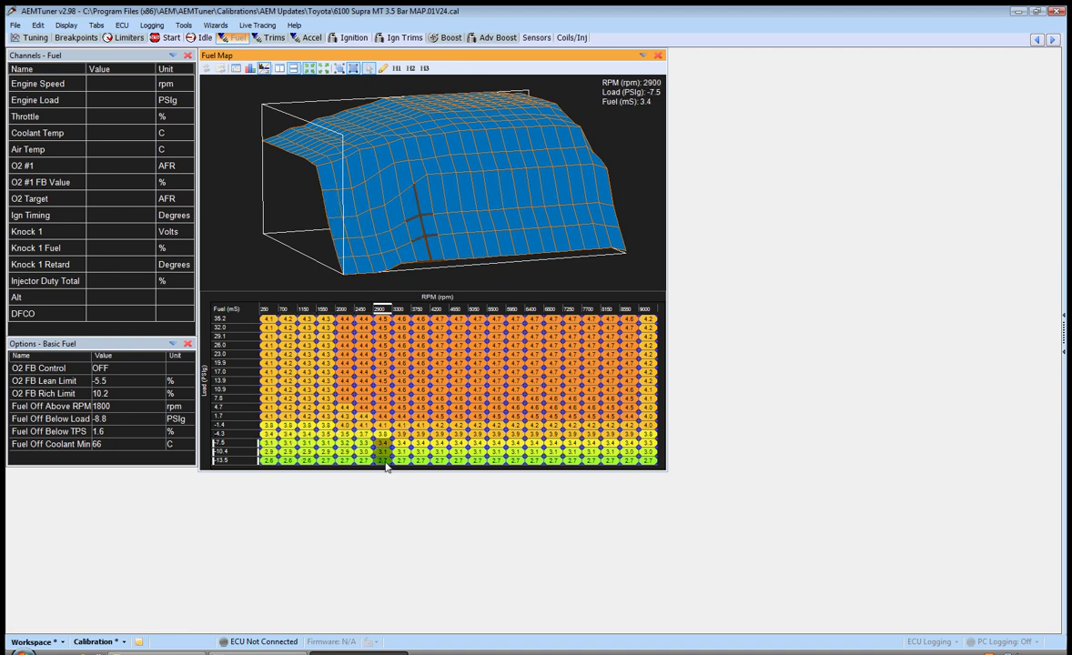
key("ctrl+z")
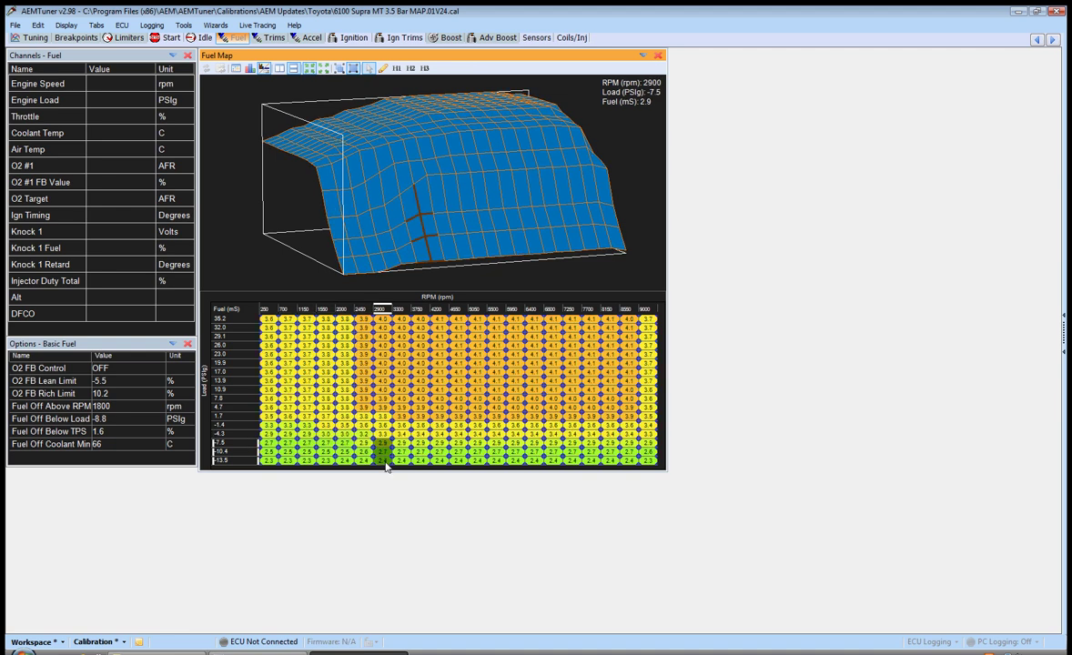
Step: Apply a percentage change of 115 to the cells from 2900 to 9000 rpm between -10.4 and 35.2 PSIg
key("shift+Up")
key("shift+Up")
key("shift+Up")
key("shift+Up")
key("shift+Up")
key("shift+Up")
key("shift+Up")
key("shift+Up")
key("shift+Up")
key("shift+Up")
key("shift+Up")
key("shift+Up")
key("shift+Up")
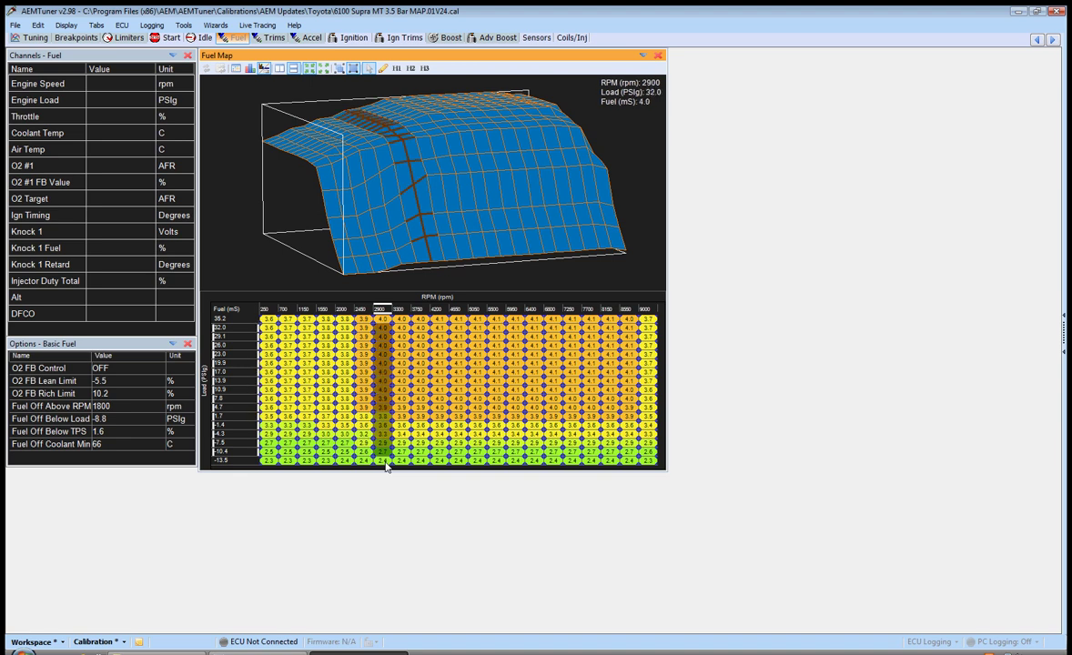
key("shift+Up")
key("shift+Right")
key("shift+Right")
key("shift+Right")
key("shift+Right")
key("shift+Right")
key("shift+Right")
key("shift+Right")
key("shift+Right")
key("shift+Right")
key("shift+Right")
key("shift+Right")
key("shift+Right")
key("shift+Right")
key("shift+Right")
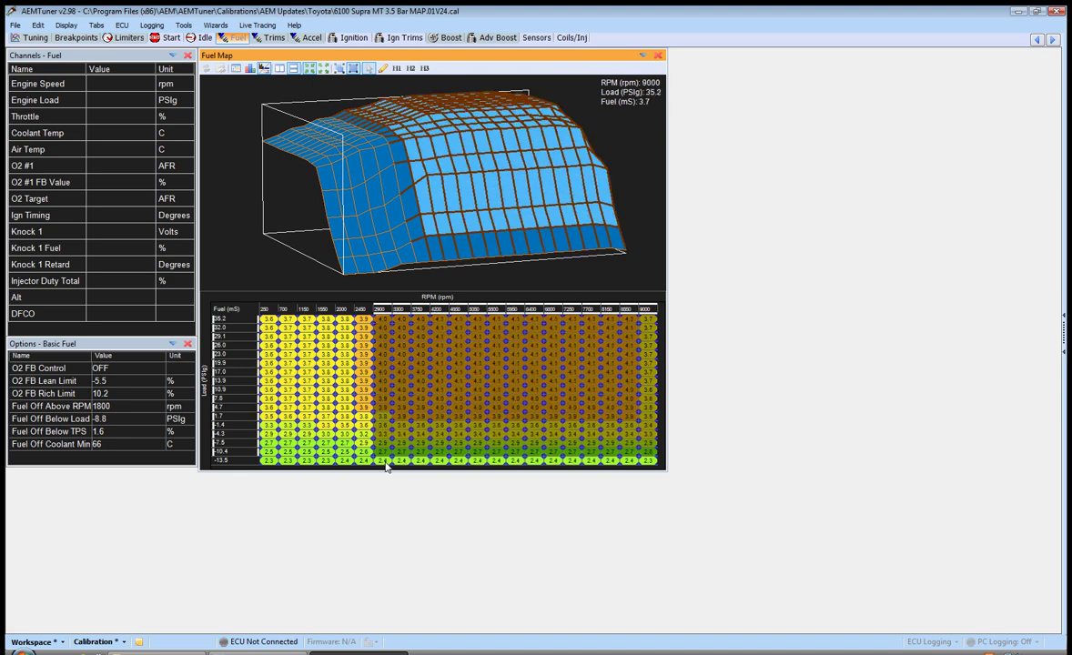
key("shift+5")
type("115")
key("Return")
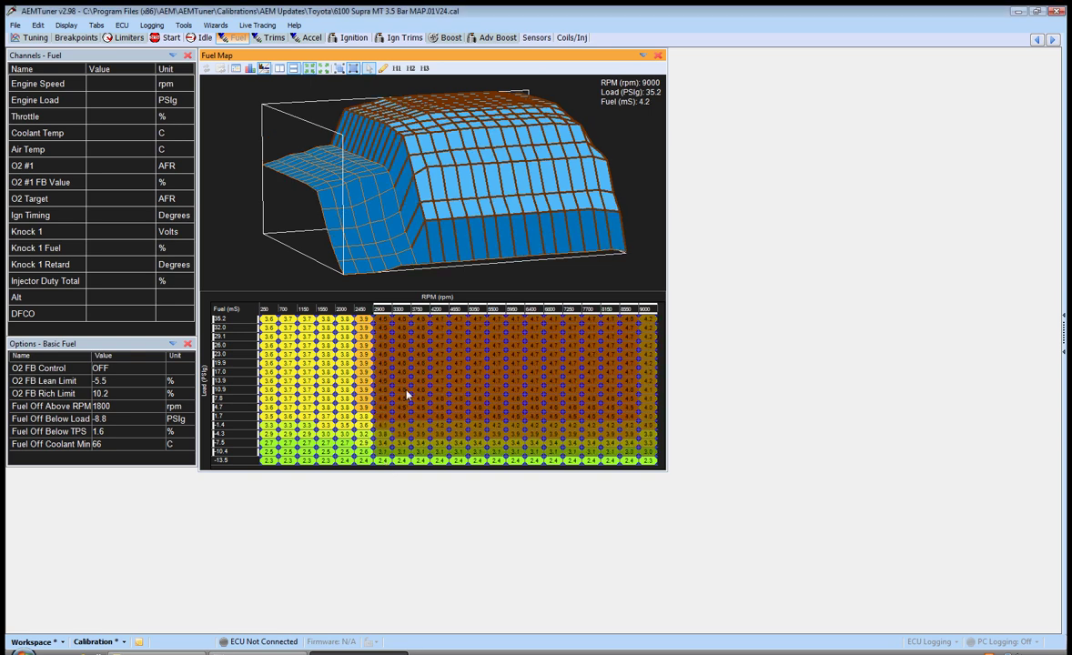
Step: Raise the cells from 250 to 2450 rpm between 4.7 and 35.2 PSIg to about 3.8 to 4.1 mS
left_click(364, 399)
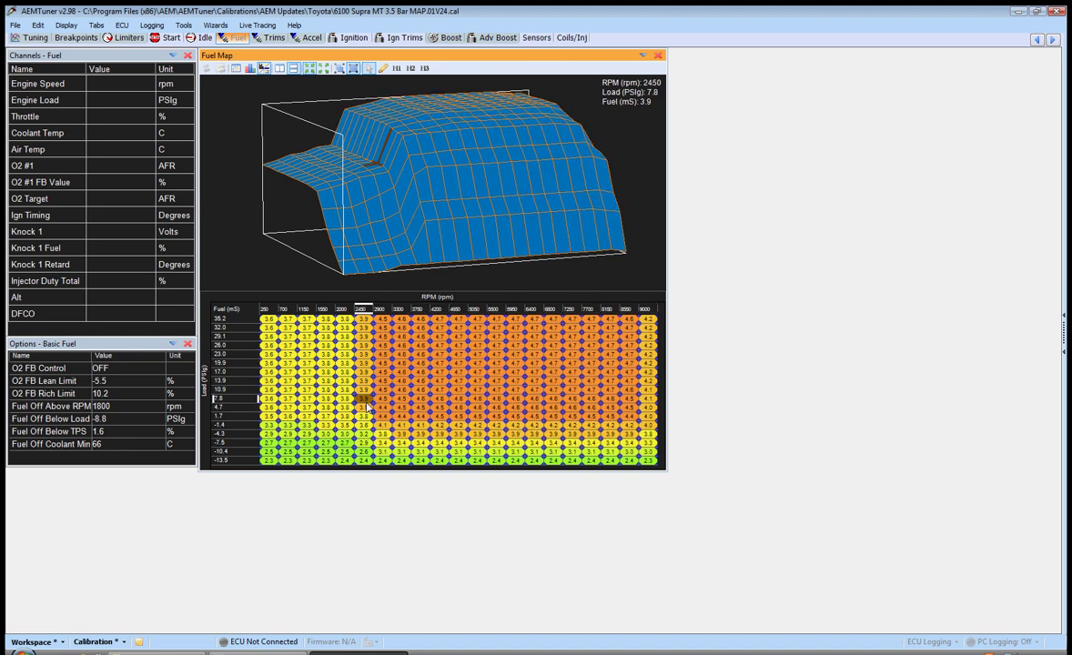
key("shift+Left")
key("shift+Left")
key("shift+Left")
key("shift+Left")
key("shift+Left")
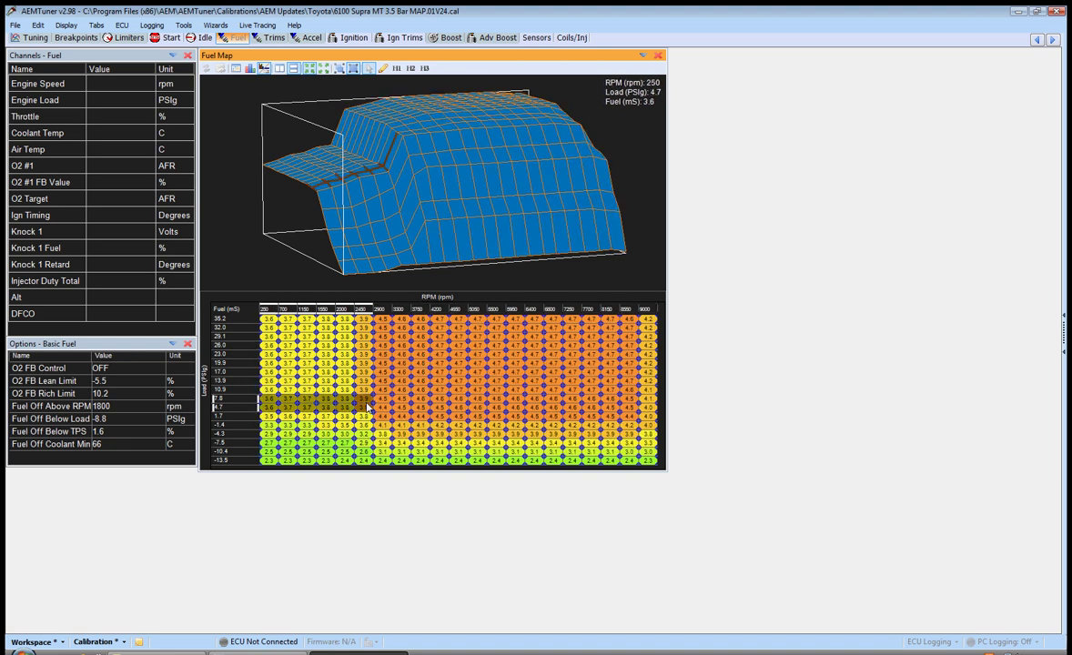
key("shift+Up")
key("shift+Up")
key("shift+Up")
key("shift+Up")
key("shift+Up")
key("shift+Up")
key("shift+Up")
key("shift+Up")
key("shift+Up")
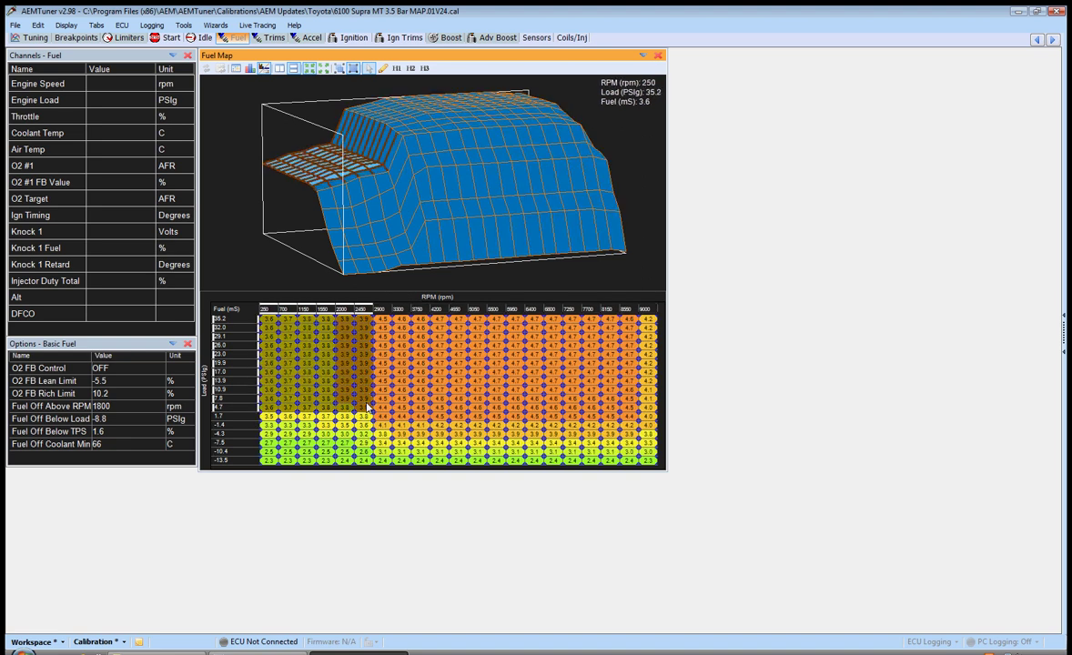
key("plus")
key("plus")
key("plus")
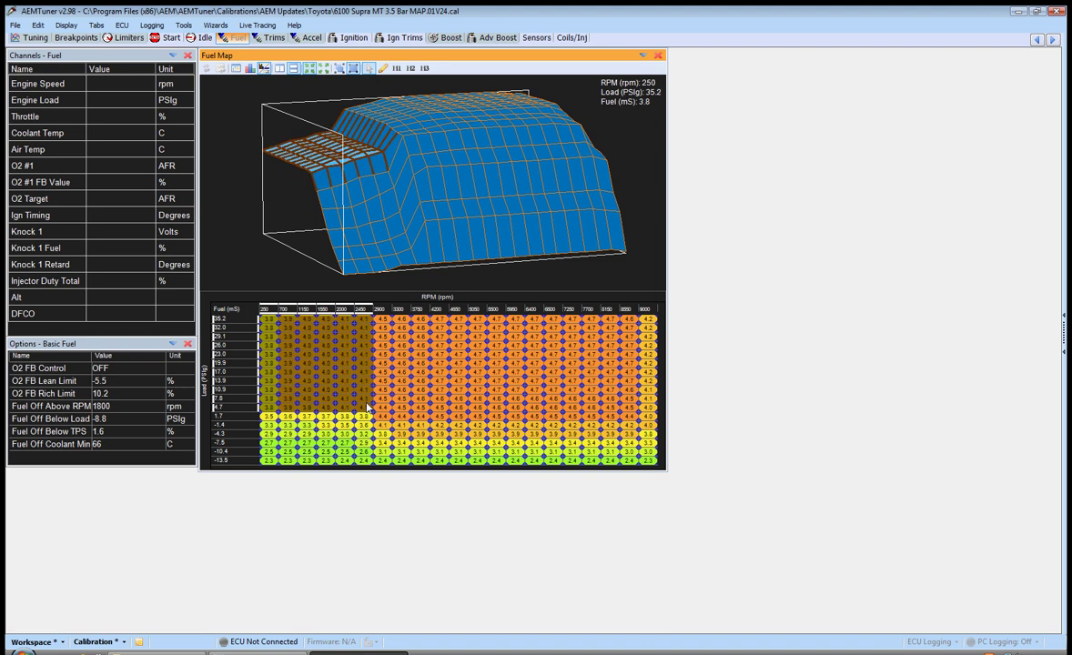
Step: Lower the 2900 rpm column from 35.2 down to 1.7 PSIg to about 4.2 to 4.3 mS
key("Right")
key("Right")
key("Right")
key("Right")
key("Right")
key("shift+Down")
key("Right")
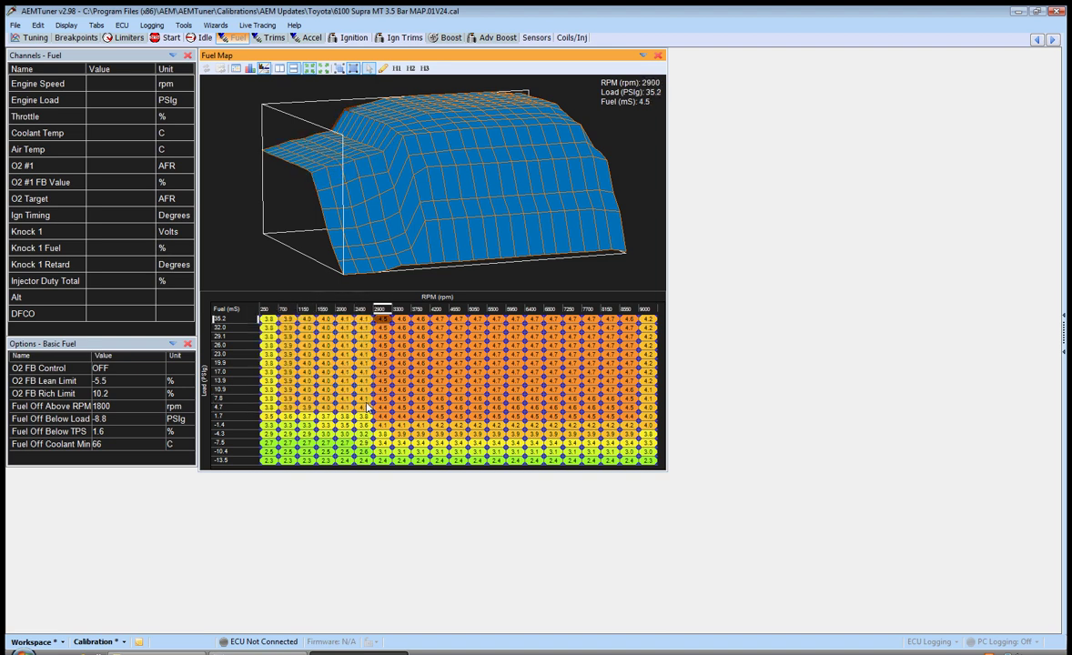
key("shift+Down")
key("shift+Down")
key("shift+Down")
key("shift+Down")
key("shift+Down")
key("shift+Down")
key("shift+Down")
key("shift+Down")
key("shift+Down")
key("shift+Down")
key("shift+Down")
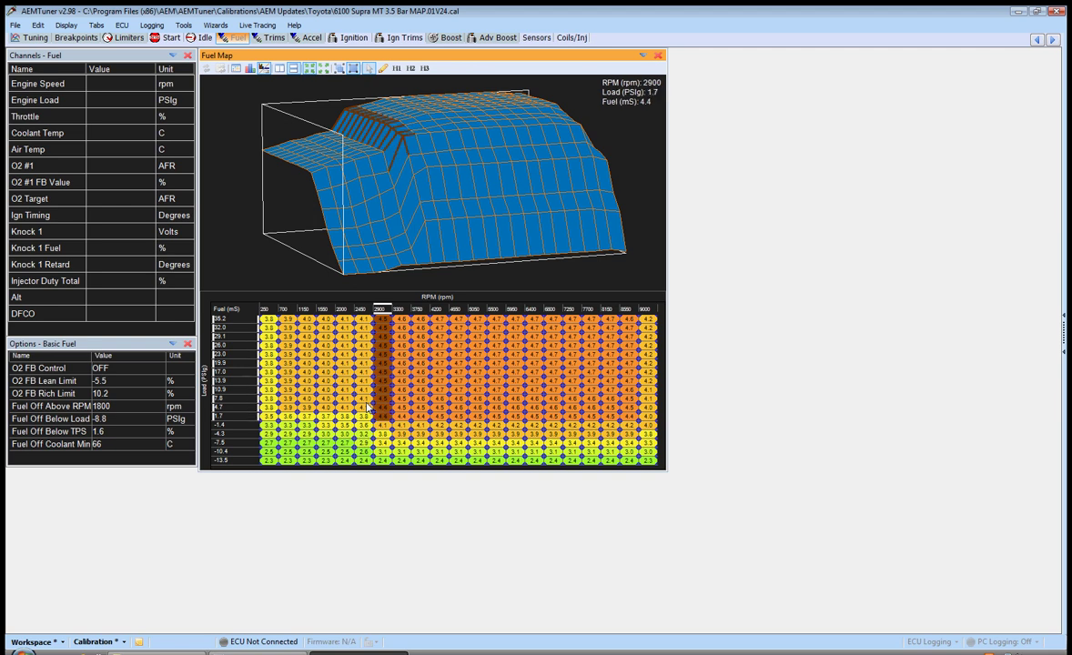
key("minus")
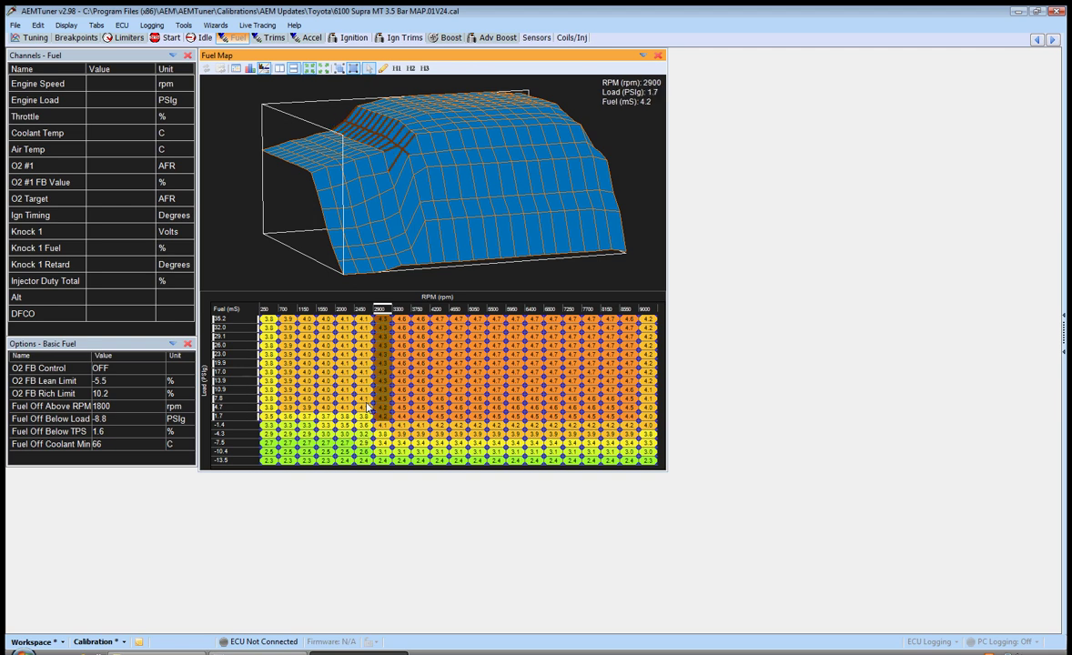
Step: Slightly lower the 2900 and 3300 rpm cells from -1.4 to -10.4 PSIg to soften the step in the surface
key("Down")
key("shift+Down")
key("shift+Down")
key("shift+Down")
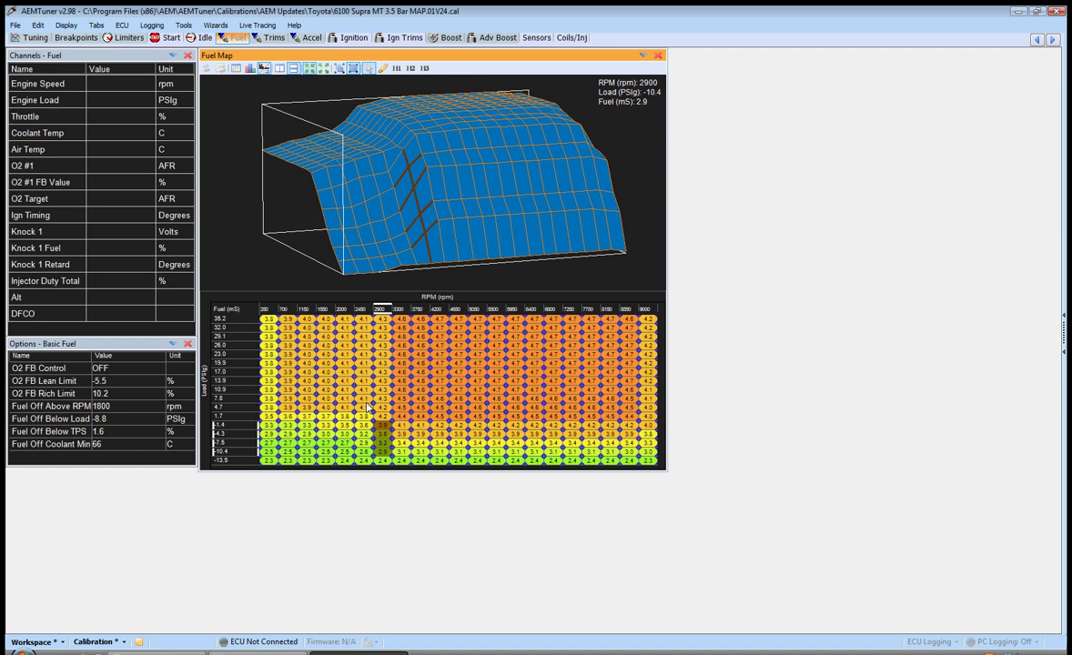
key("Right")
key("shift+Up")
key("shift+Up")
key("shift+Up")
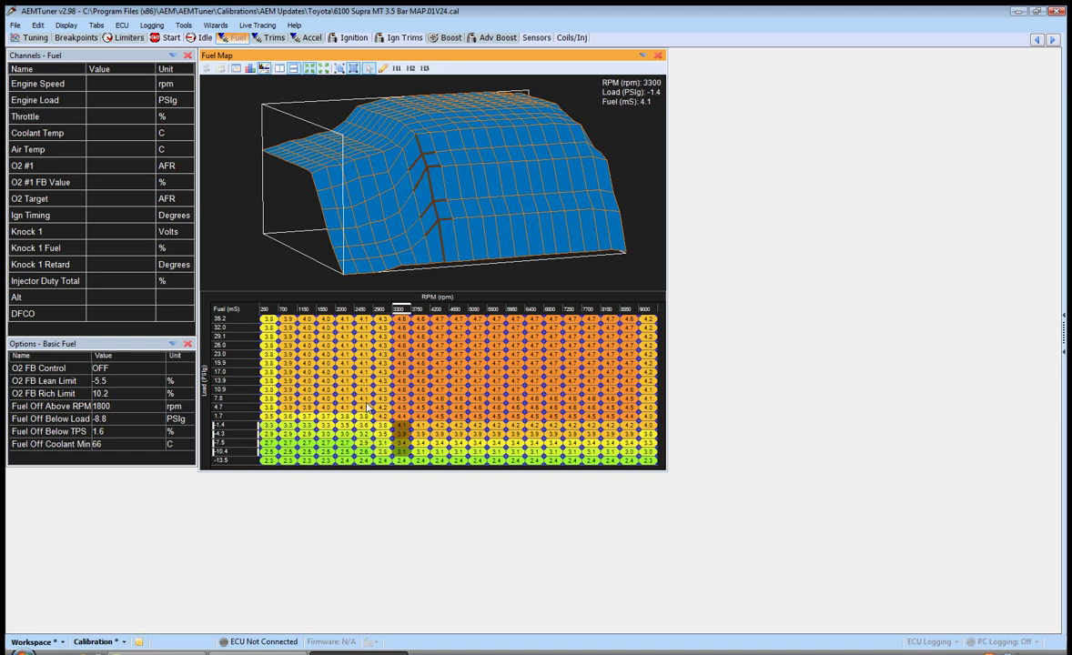
Step: Smooth the ramp up to about 4200 rpm in the rows from 1.7 down to -10.4 PSIg by lowering its fuel values
key("Right")
key("Right")
key("Right")
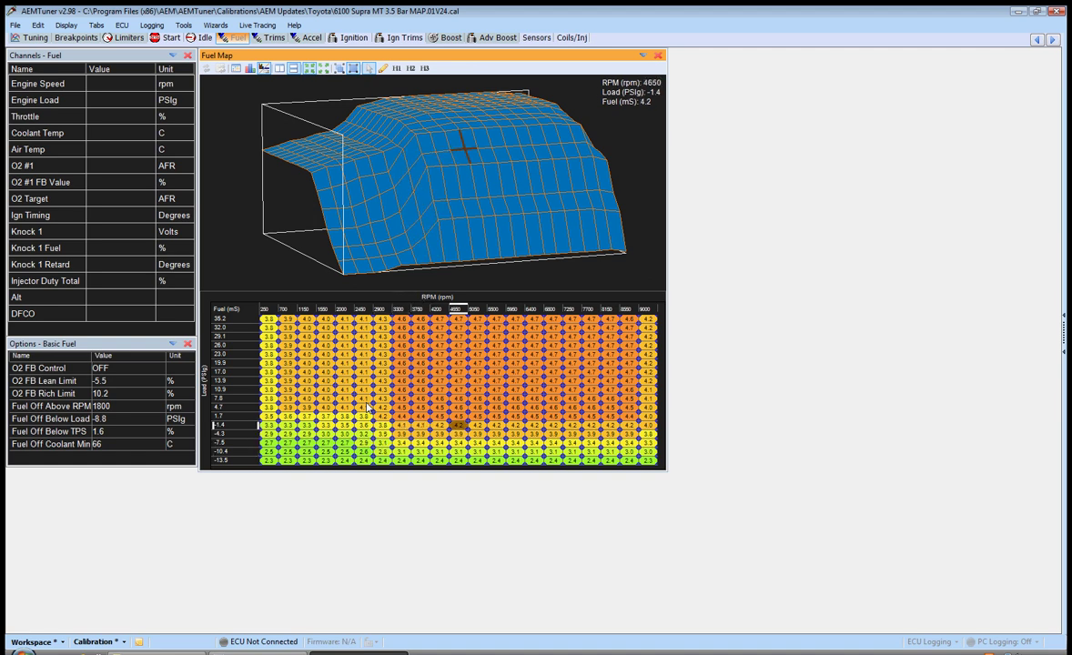
key("shift+Left")
key("shift+Left")
key("shift+Left")
key("shift+Left")
key("shift+Left")
key("shift+Left")
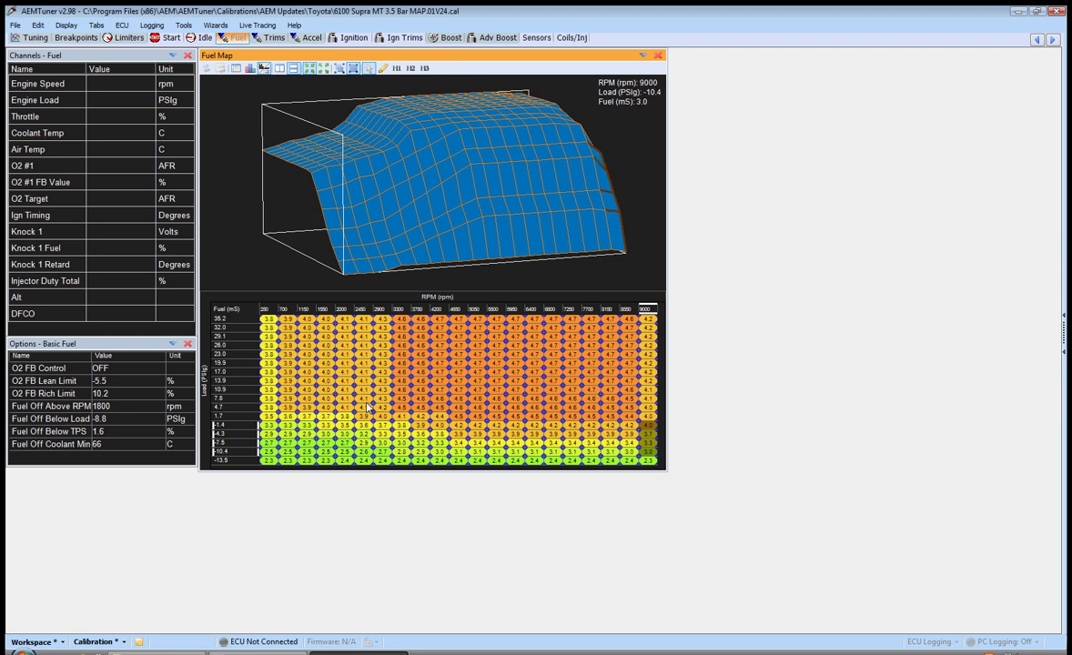
Step: Taper the fuel values gradually from 6800 to 9000 rpm in the rows from -1.4 to -10.4 PSIg
key("shift+Left")
key("shift+Left")
key("shift+Left")
key("shift+Left")
key("shift+Left")
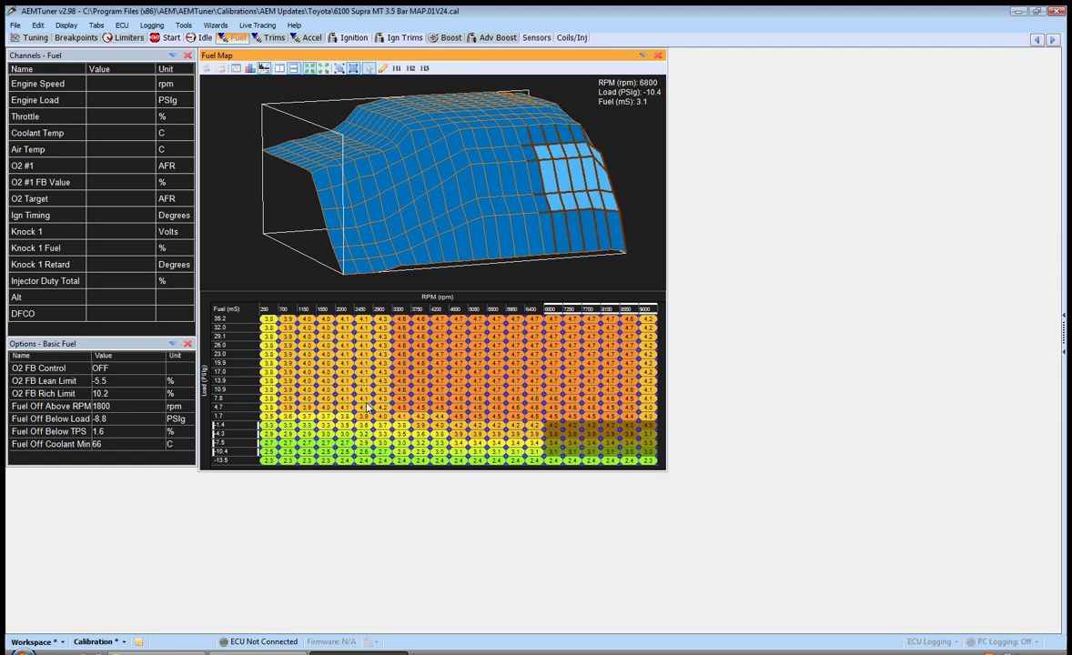
key("shift+Down")
key("Up")
key("Right")
key("Right")
key("Right")
key("Right")
key("Right")
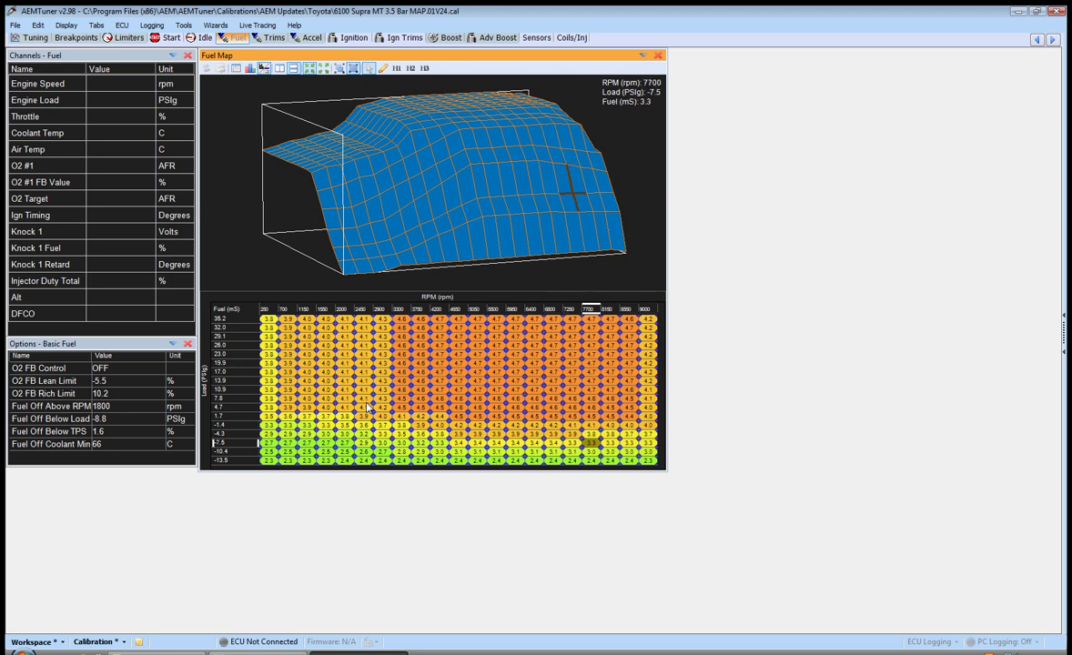
Step: Taper the 1.7 PSIg row's fuel values gradually from 6800 to 9000 rpm
key("Up")
key("Up")
key("Up")
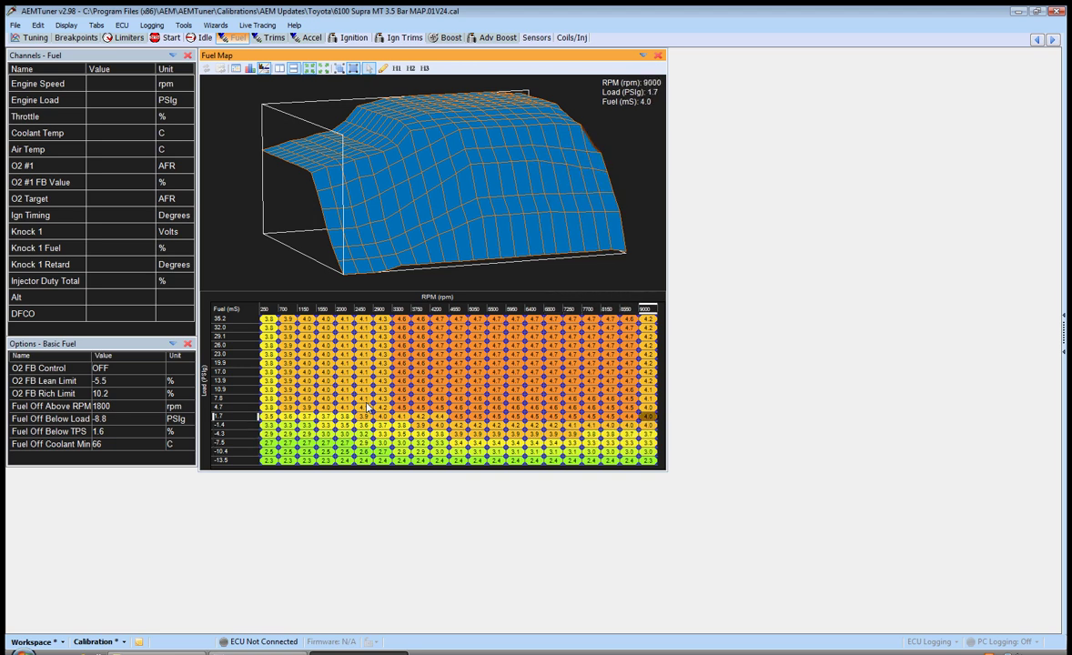
key("shift+Left")
key("shift+Left")
key("shift+Left")
key("shift+Left")
key("shift+Left")
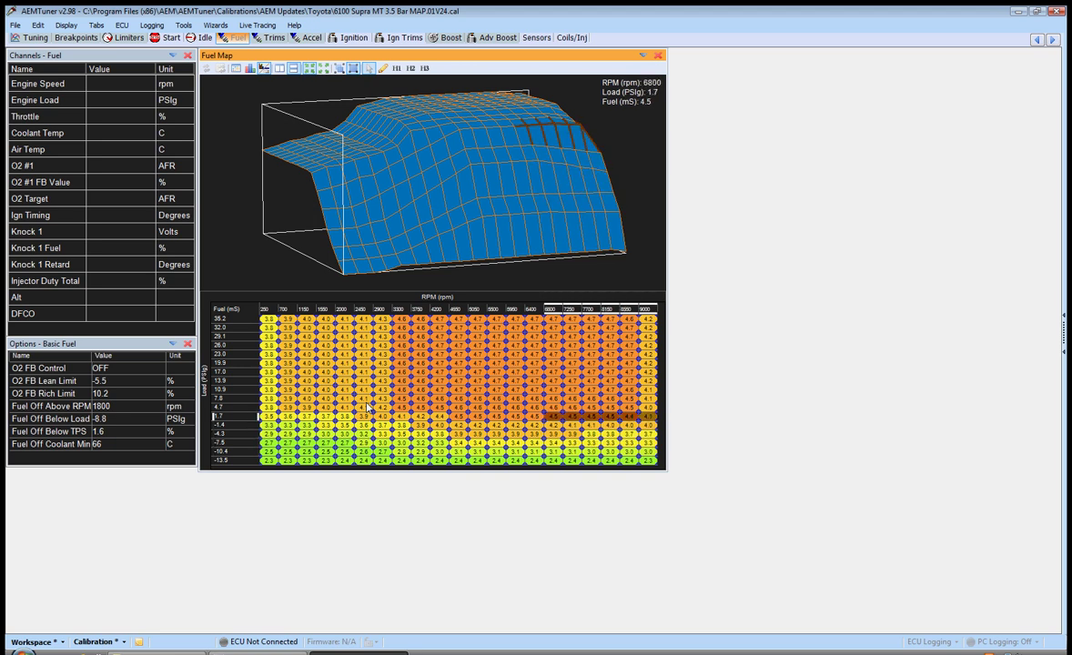
Step: Taper the 4.7 PSIg row's fuel values gradually from 7250 to 9000 rpm
key("Up")
key("Right")
key("Right")
key("Right")
key("Right")
key("Right")
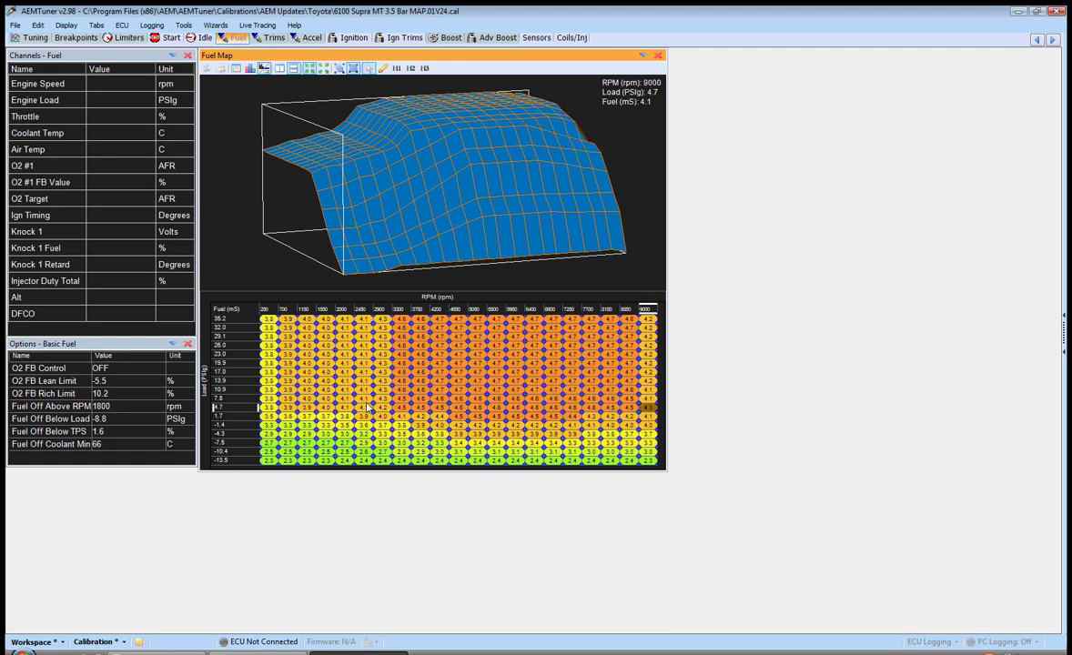
key("shift+Left")
key("shift+Left")
key("shift+Left")
key("shift+Left")
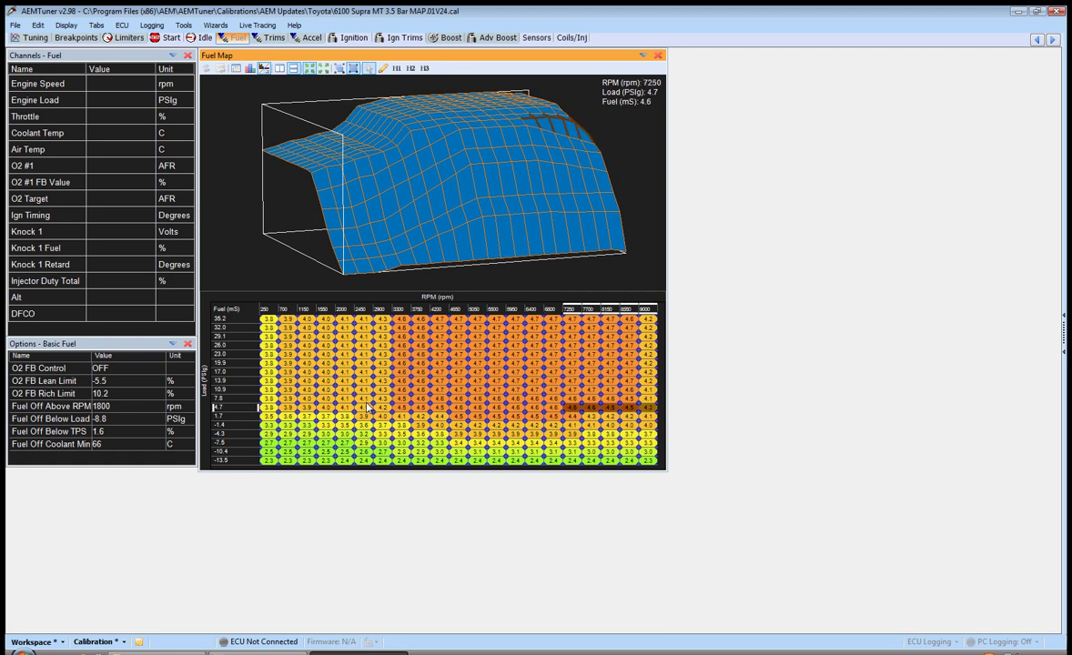
Step: Taper the 7.8 PSIg row's fuel values gradually from 7250 to 9000 rpm
key("Up")
key("Right")
key("Right")
key("Right")
key("Right")
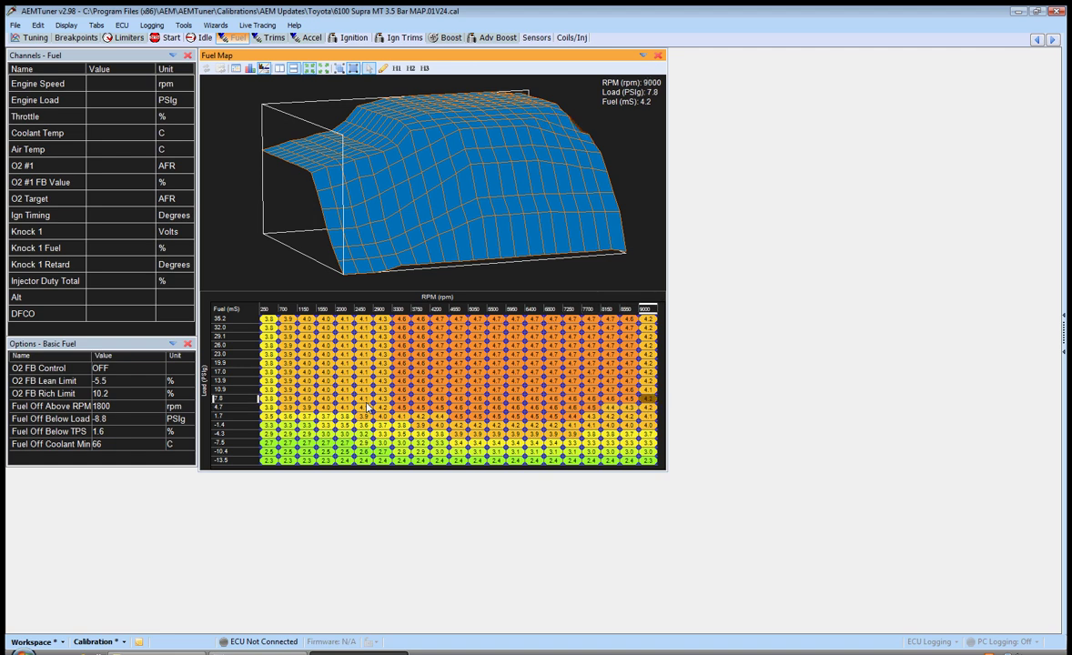
key("shift+Left")
key("shift+Left")
key("shift+Left")
key("shift+Left")
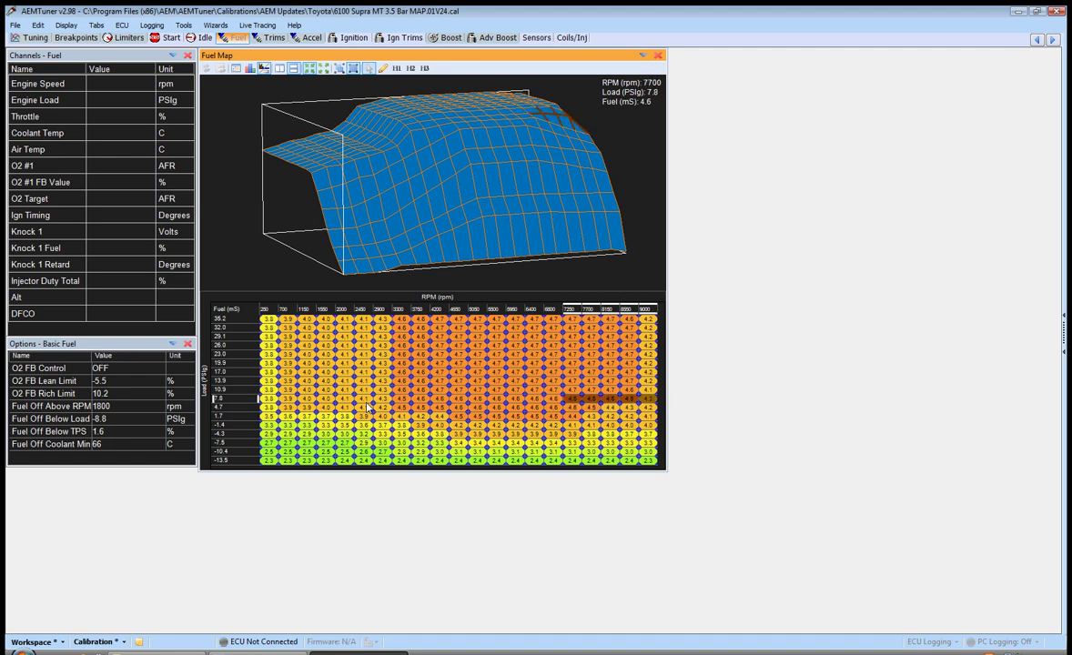
Step: Raise the 9000 rpm cells from 10.9 up to 35.2 PSIg to about 4.5 mS
key("Up")
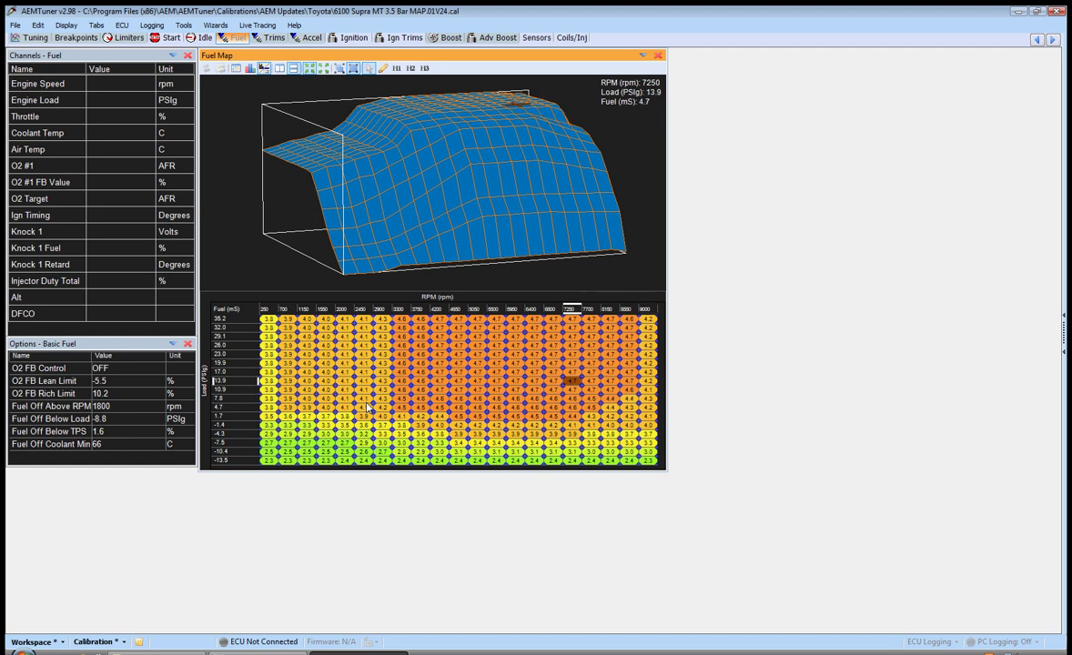
key("Right")
key("ctrl+Right")
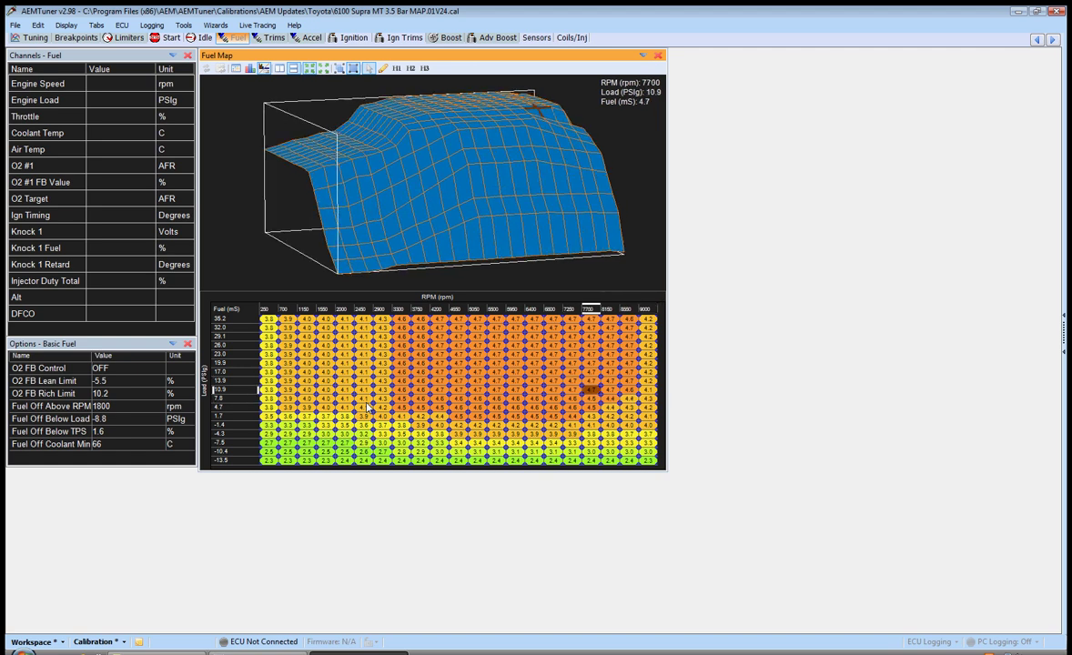
key("ctrl+Right")
key("Right")
key("Right")
key("Right")
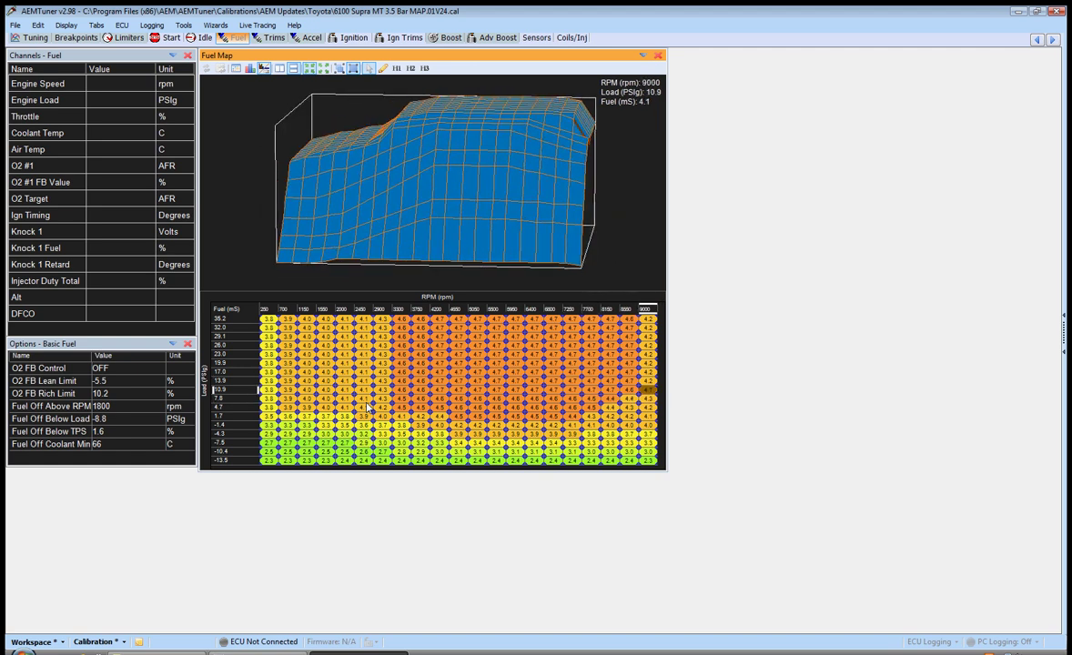
key("shift+Up")
key("shift+Up")
key("shift+Up")
key("shift+Up")
key("shift+Up")
key("shift+Up")
key("shift+Up")
key("shift+Up")
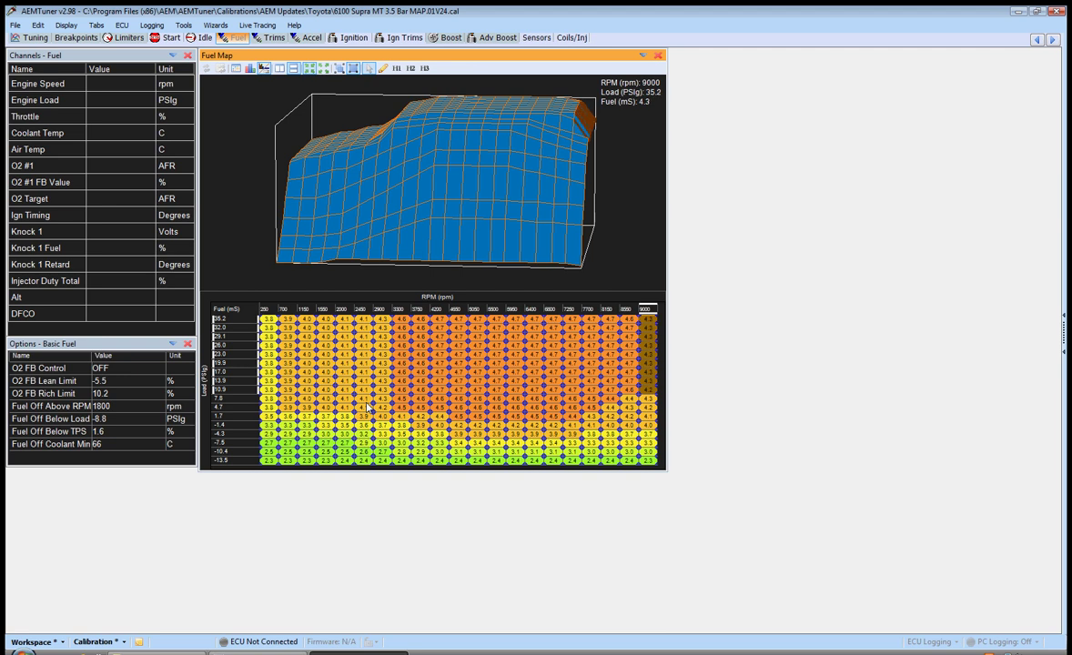
key("plus")
key("plus")
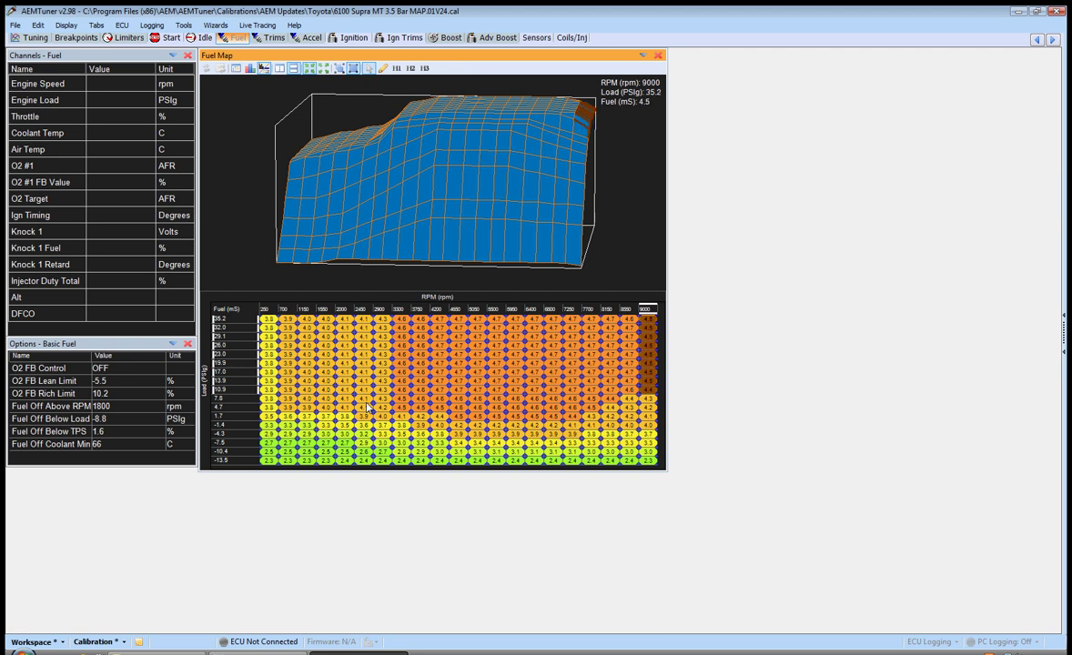
Step: Carry the 4.7 PSIg row's fuel values across all rpm columns up to the 35.2 PSIg row
key("Down")
key("Down")
key("Down")
key("Down")
key("Left")
key("Left")
key("Left")
key("Left")
key("Left")
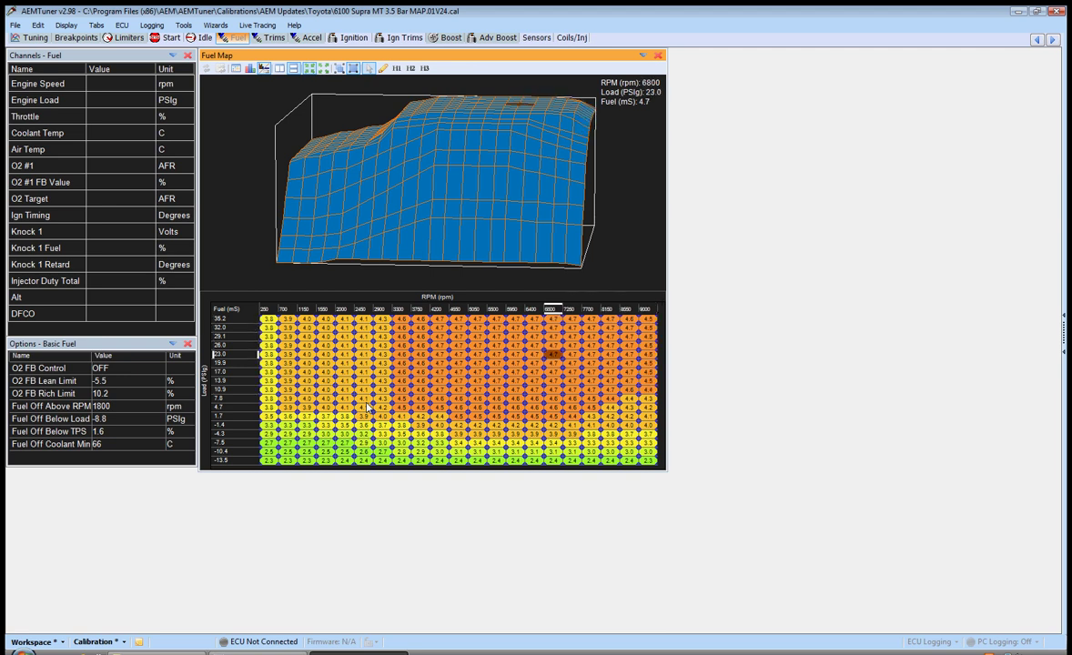
key("Down")
key("Down")
key("Down")
key("Down")
key("Down")
key("Down")
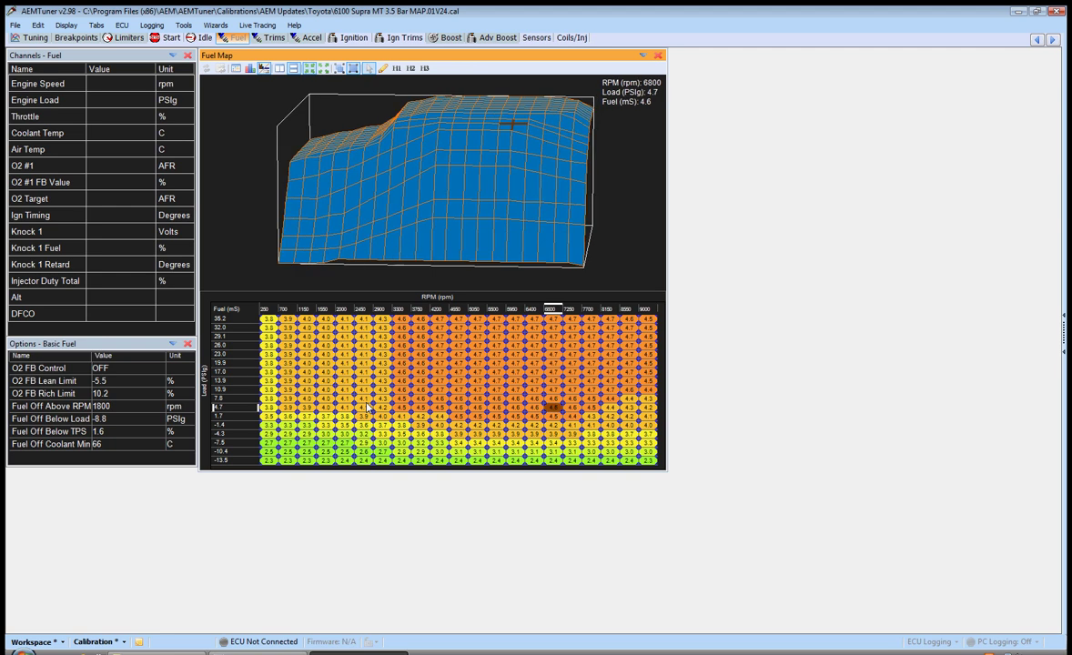
key("Home")
key("shift+Right")
key("shift+Right")
key("shift+Right")
key("shift+Right")
key("shift+Right")
key("shift+Right")
key("shift+Right")
key("shift+Right")
key("shift+Right")
key("shift+Right")
key("shift+Right")
key("shift+Right")
key("shift+Right")
key("shift+Right")
key("shift+Right")
key("shift+Right")
key("shift+Right")
key("shift+Right")
key("shift+Right")
key("shift+Right")
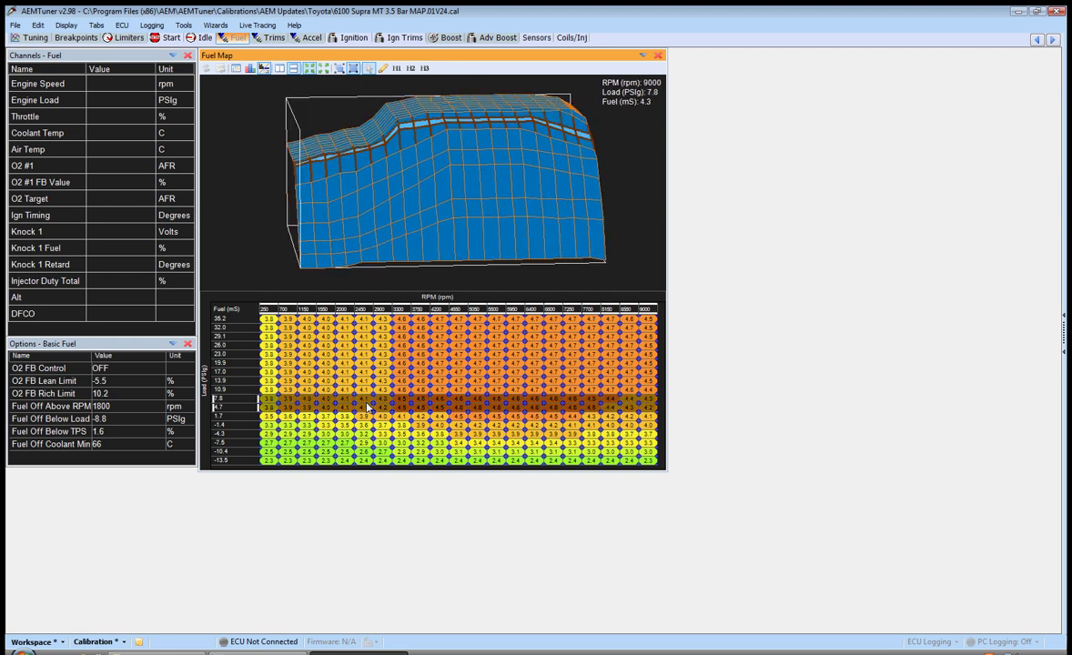
key("shift+Up")
key("shift+Up")
key("shift+Up")
key("shift+Up")
key("shift+Up")
key("shift+Up")
key("shift+Up")
key("shift+Up")
key("shift+Up")
key("shift+Up")
key("shift+Down")
key("Down")
key("Left")
key("Down")
key("Down")
key("Down")
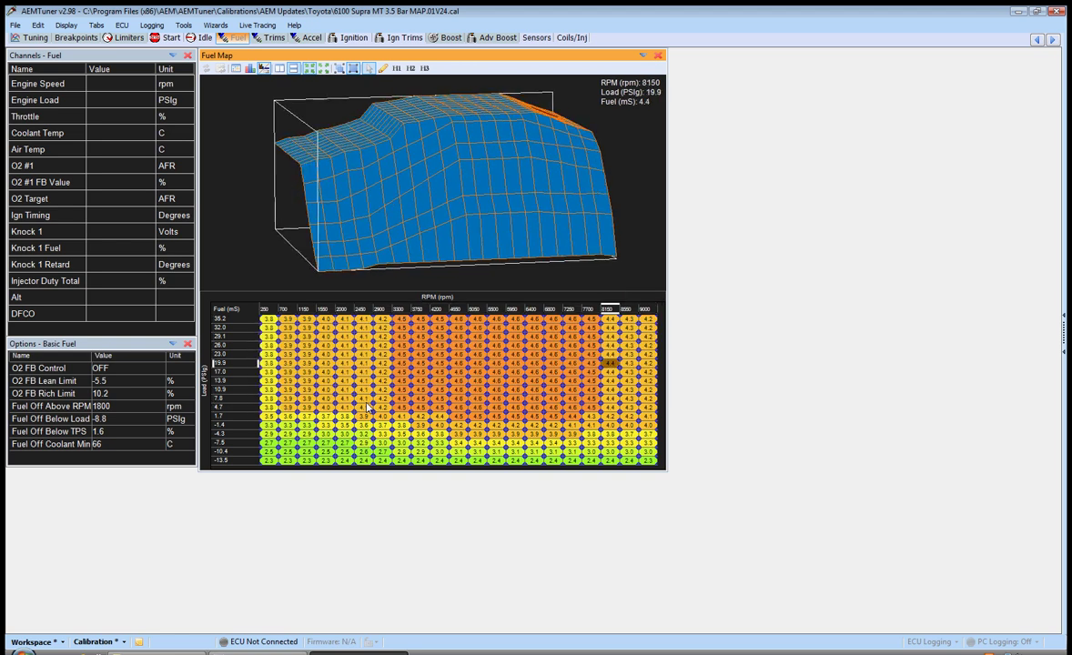
Step: Lower the 3300 rpm column from 4.7 up to 35.2 PSIg to about 4.3 mS
left_click(362, 400)
key("Right")
key("Right")
key("Down")
key("shift+Up")
key("shift+Up")
key("shift+Up")
key("shift+Up")
key("shift+Up")
key("shift+Up")
key("shift+Up")
key("shift+Up")
key("shift+Up")
key("shift+Up")
key("minus")
Step: Blend the columns from 3300 to 4200 rpm between 4.7 and 35.2 PSIg into an even rise from 4.3 to 4.5 mS
key("Right")
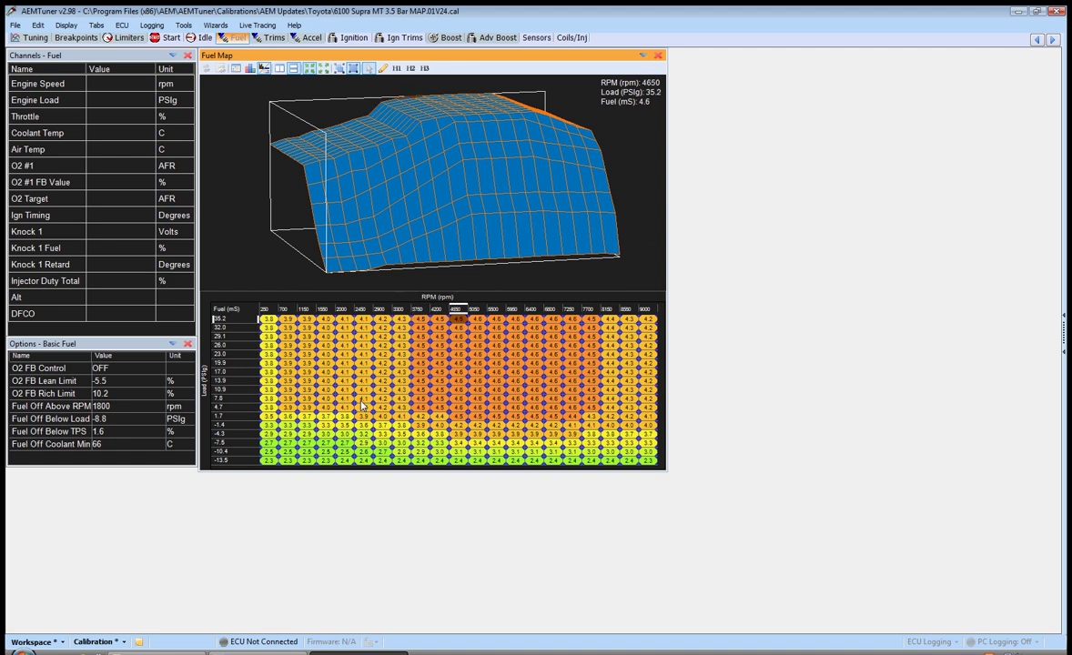
key("shift+Down")
key("shift+Down")
key("shift+Down")
key("shift+Down")
key("shift+Down")
key("shift+Down")
key("shift+Down")
key("shift+Down")
key("shift+Down")
key("shift+Down")
key("shift+Right")
key("shift+Left")
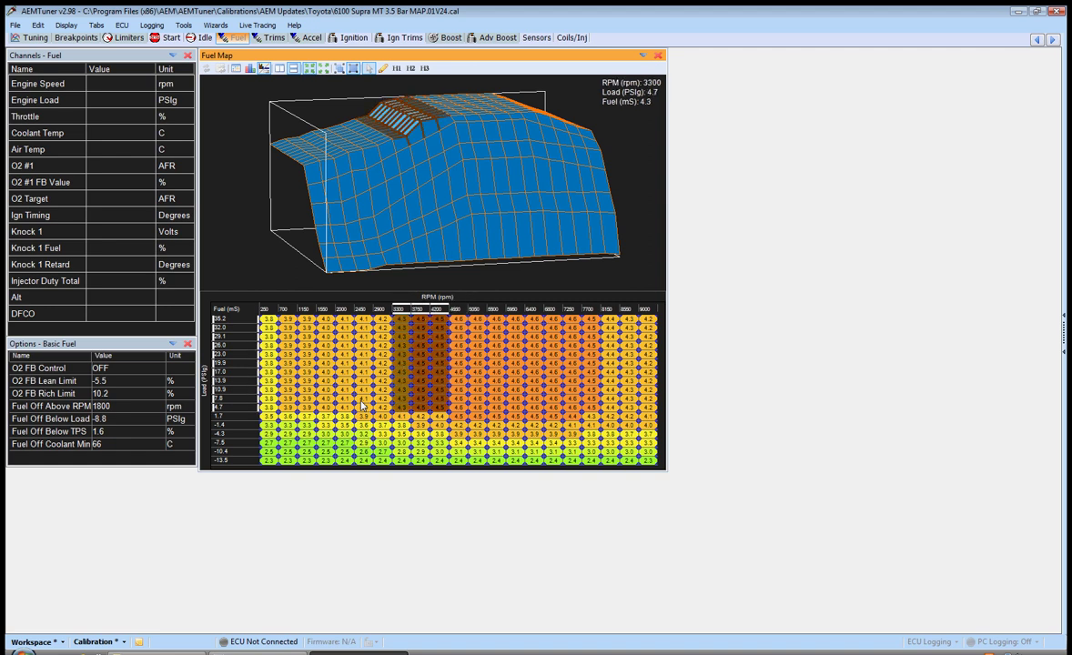
Step: Raise the 5050 to 5950 rpm columns between 4.7 and 35.2 PSIg to about 4.7 mS
key("Right")
key("Right")
key("Right")
key("Right")
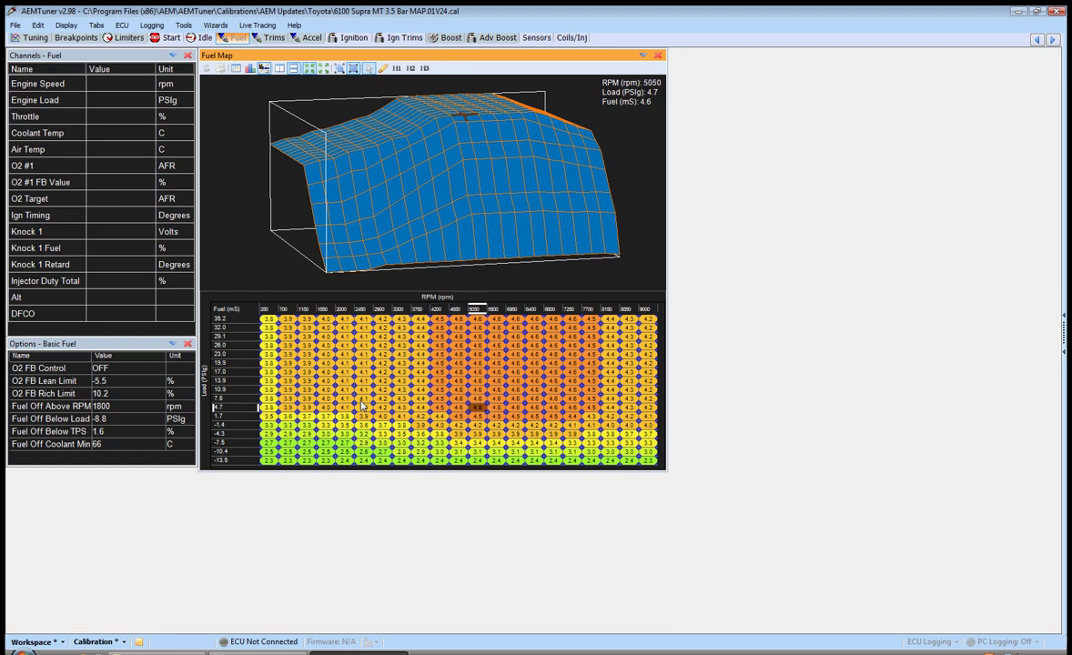
key("shift+Up")
key("shift+Up")
key("shift+Up")
key("shift+Up")
key("shift+Up")
key("shift+Up")
key("shift+Up")
key("shift+Up")
key("shift+Up")
key("shift+Up")
key("shift+Right")
key("shift+Right")
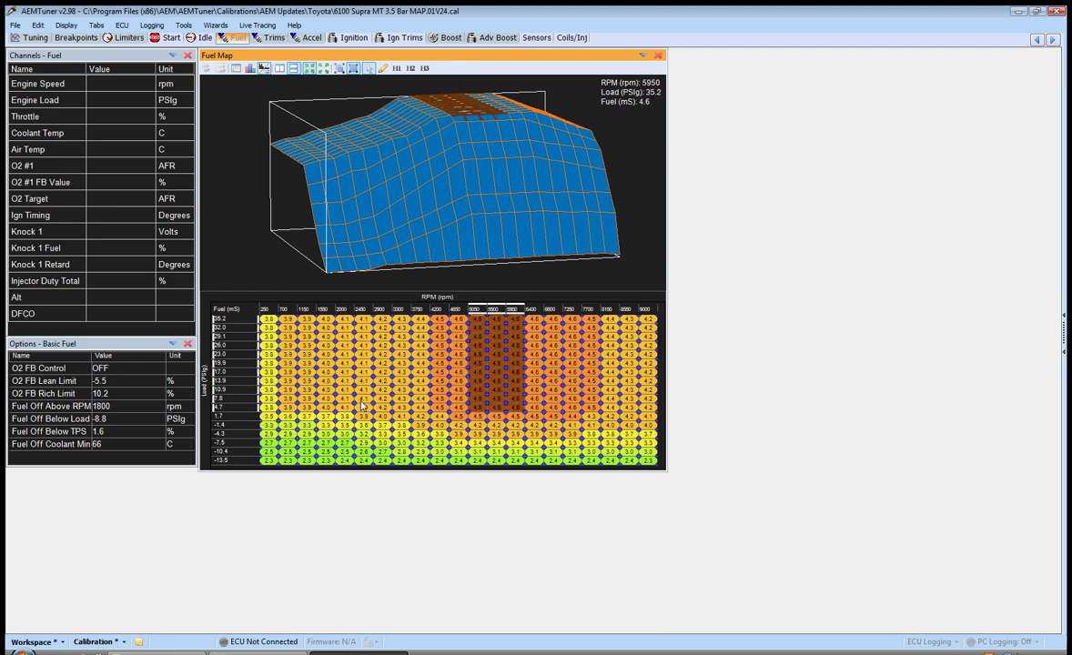
Step: Lower the 7250 to 9000 rpm columns between 4.7 and 35.2 PSIg by 0.1 mS, tapering from 4.5 to 4.1 mS
key("Right")
key("Right")
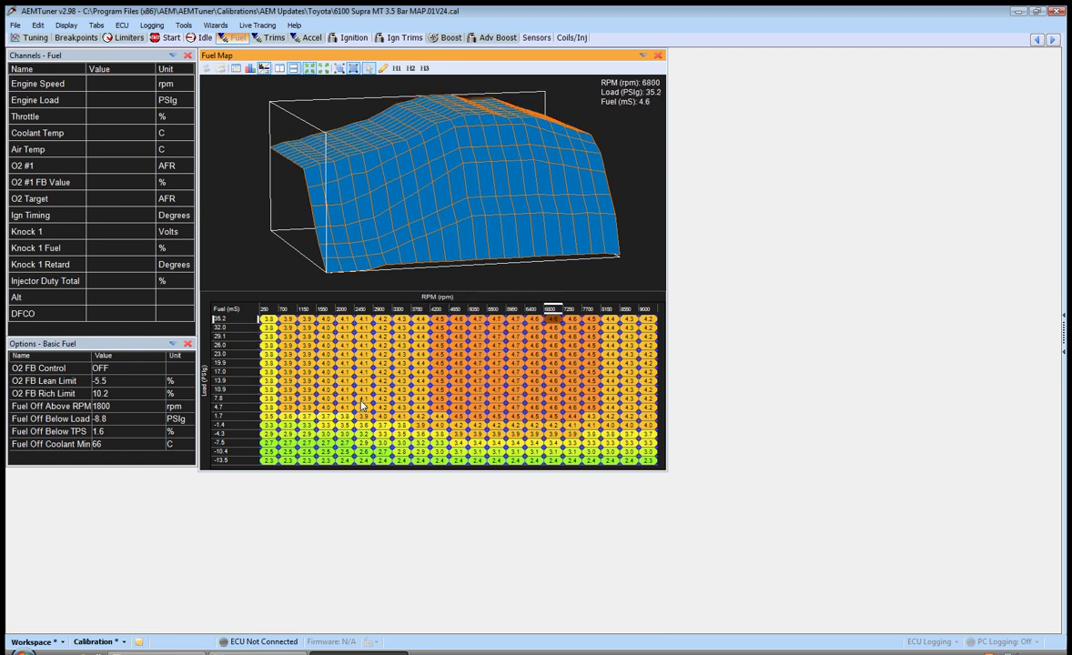
key("Left")
key("shift+Down")
key("shift+Down")
key("shift+Down")
key("shift+Down")
key("shift+Down")
key("shift+Down")
key("shift+Down")
key("shift+Down")
key("shift+Down")
key("shift+Down")
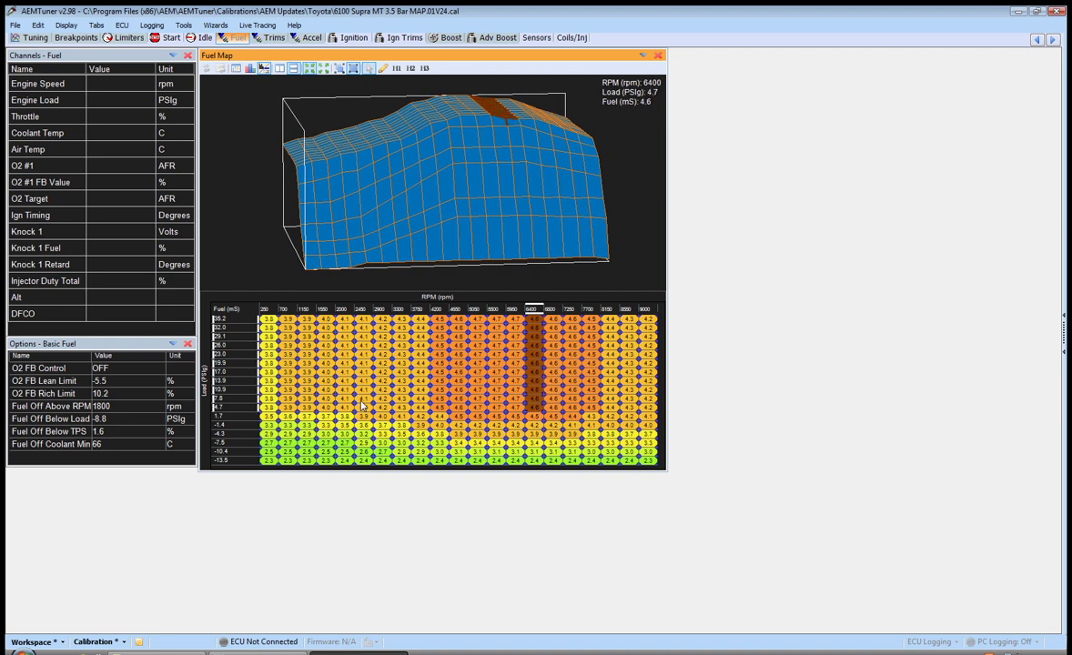
key("Right")
key("Right")
key("shift+Up")
key("shift+Up")
key("shift+Up")
key("shift+Up")
key("shift+Up")
key("shift+Up")
key("shift+Up")
key("shift+Up")
key("shift+Up")
key("shift+Up")
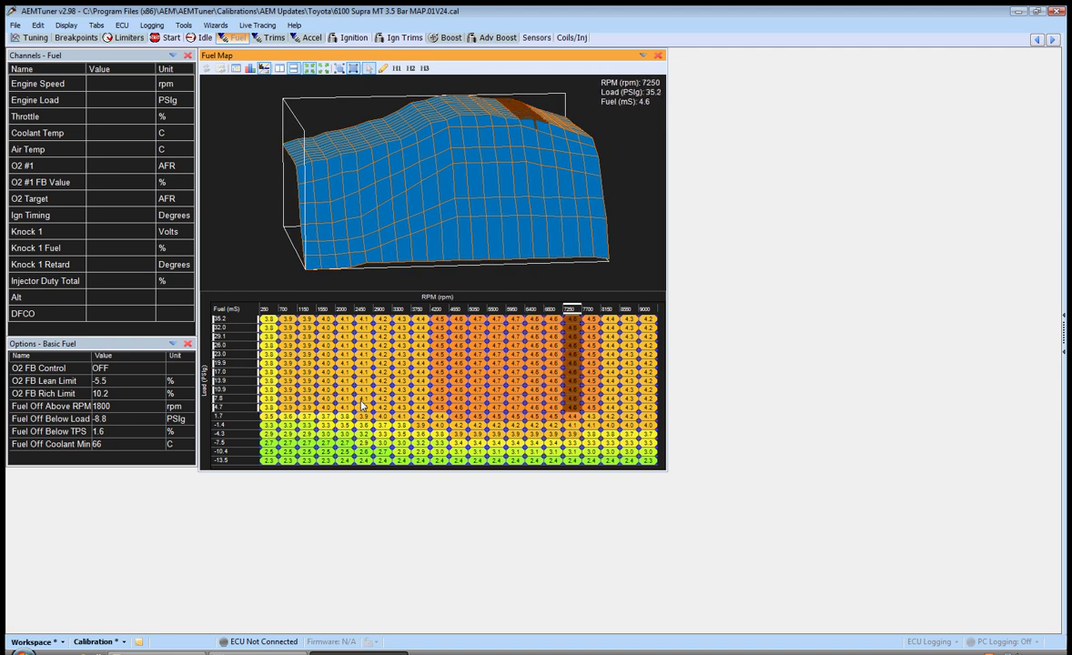
key("shift+Right")
key("shift+Right")
key("shift+Right")
key("shift+Right")
key("minus")
Step: Examine the fuel map's 5050 rpm boost cells, the -1.4 PSIg row and the low-rpm cells below 1.7 PSIg
left_click(457, 372)
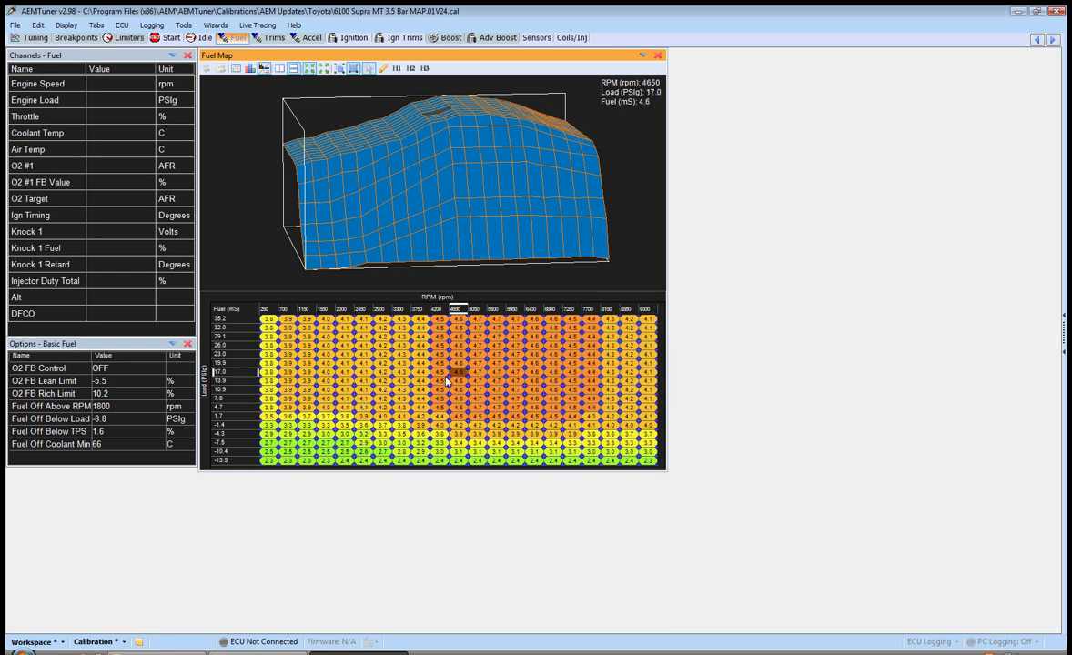
mouse_move(455, 171)
left_mouse_down()
mouse_move(475, 168)
mouse_move(462, 172)
left_mouse_up()
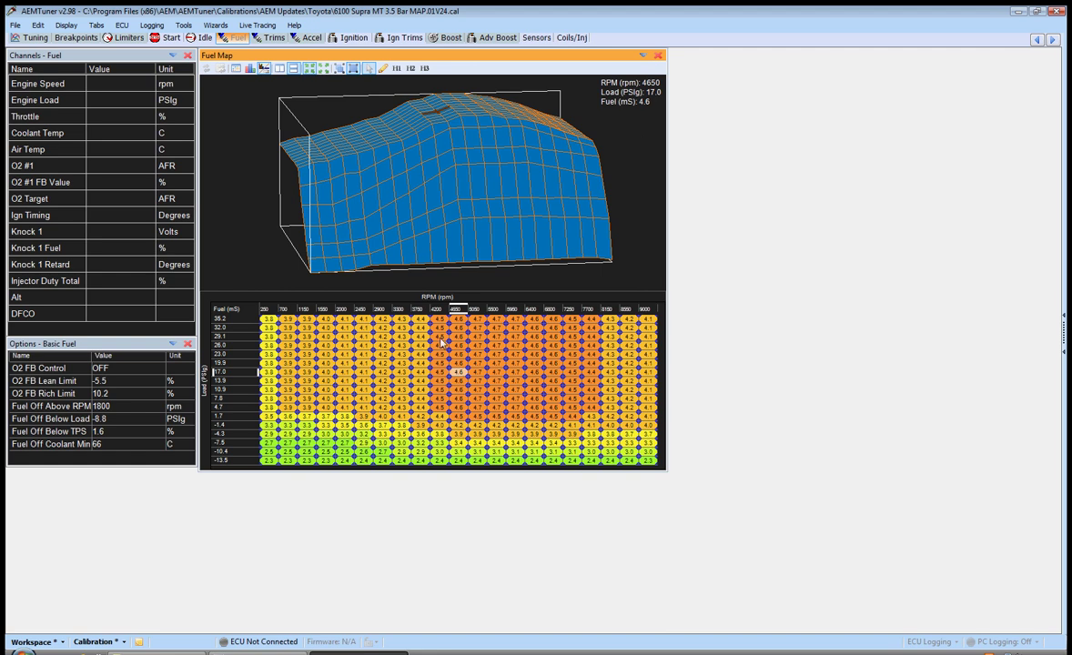
left_click_drag(420, 319, 414, 404)
left_click(474, 335)
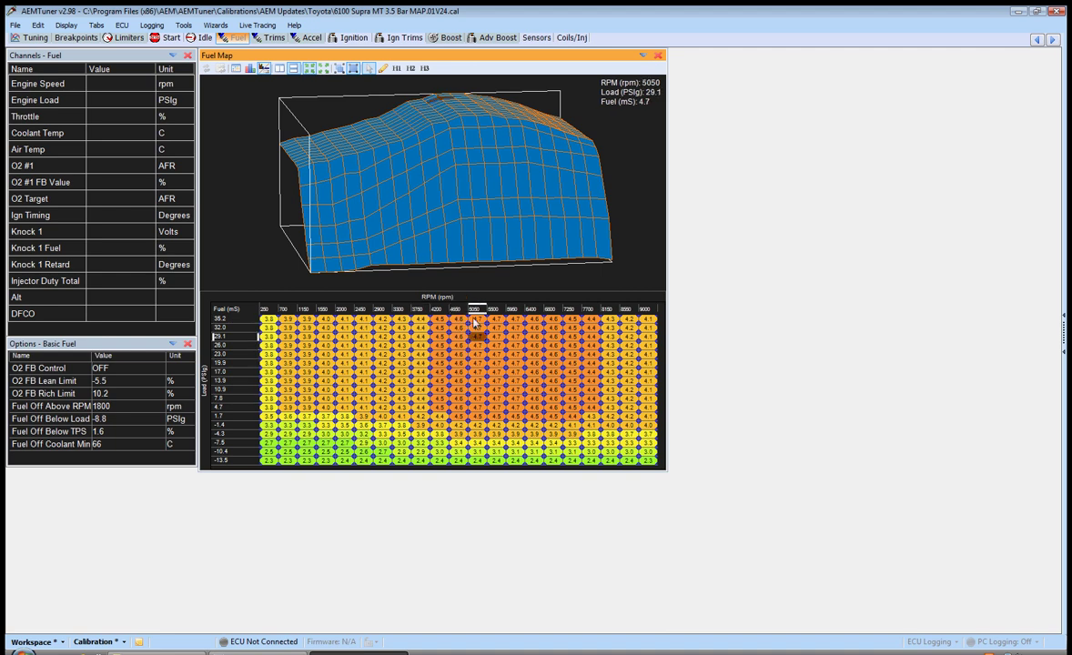
left_click_drag(474, 323, 485, 414)
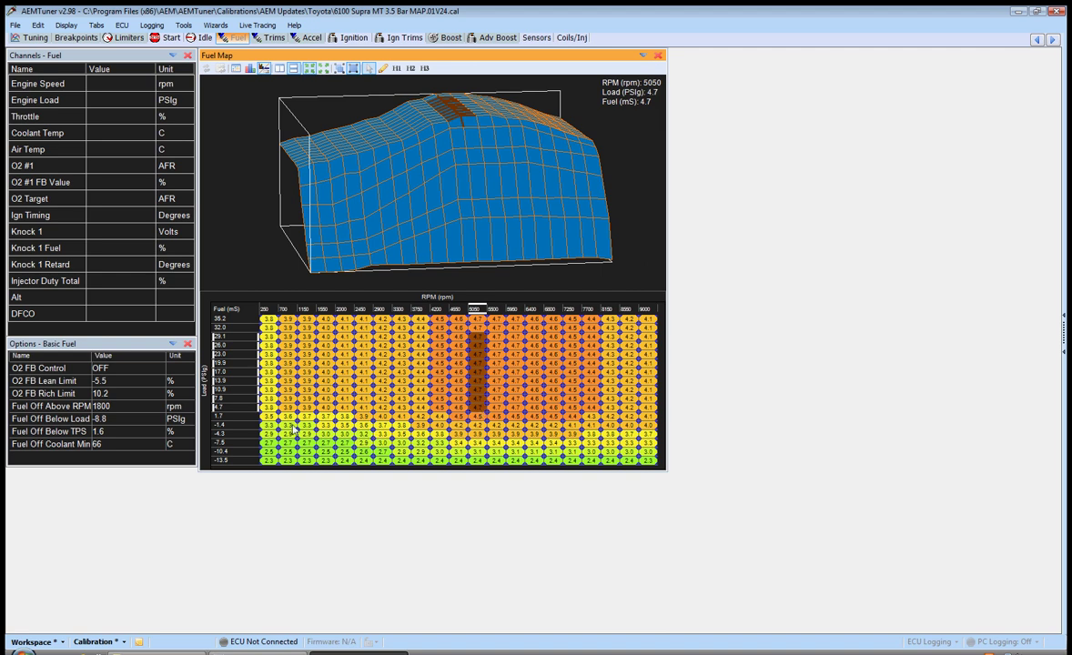
left_click_drag(287, 424, 651, 428)
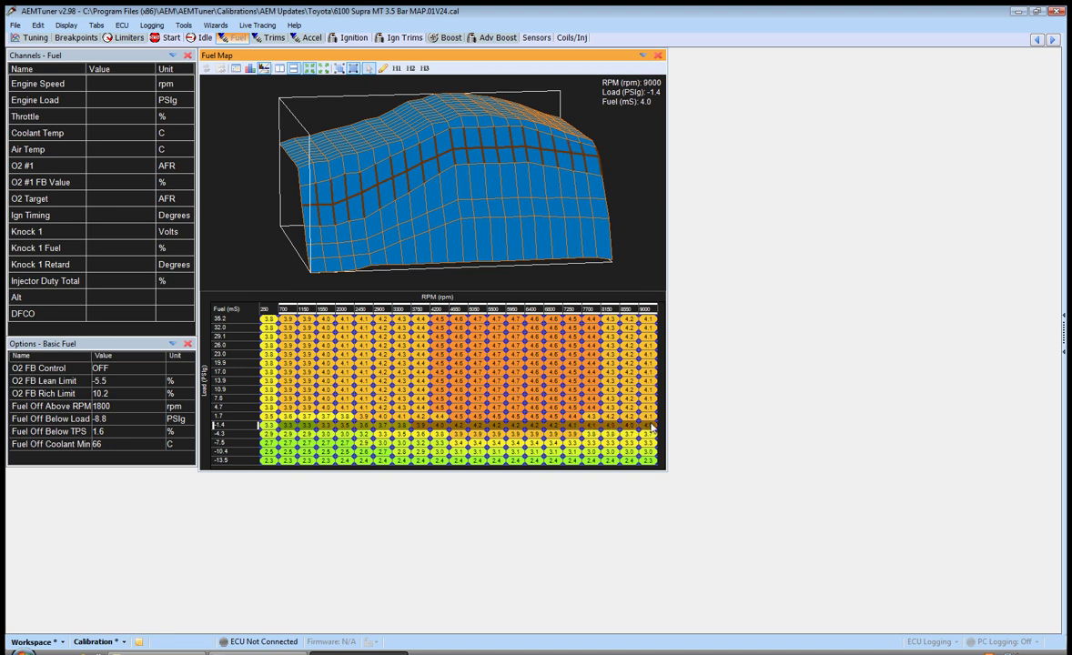
left_click_drag(508, 309, 651, 316)
left_click(628, 406)
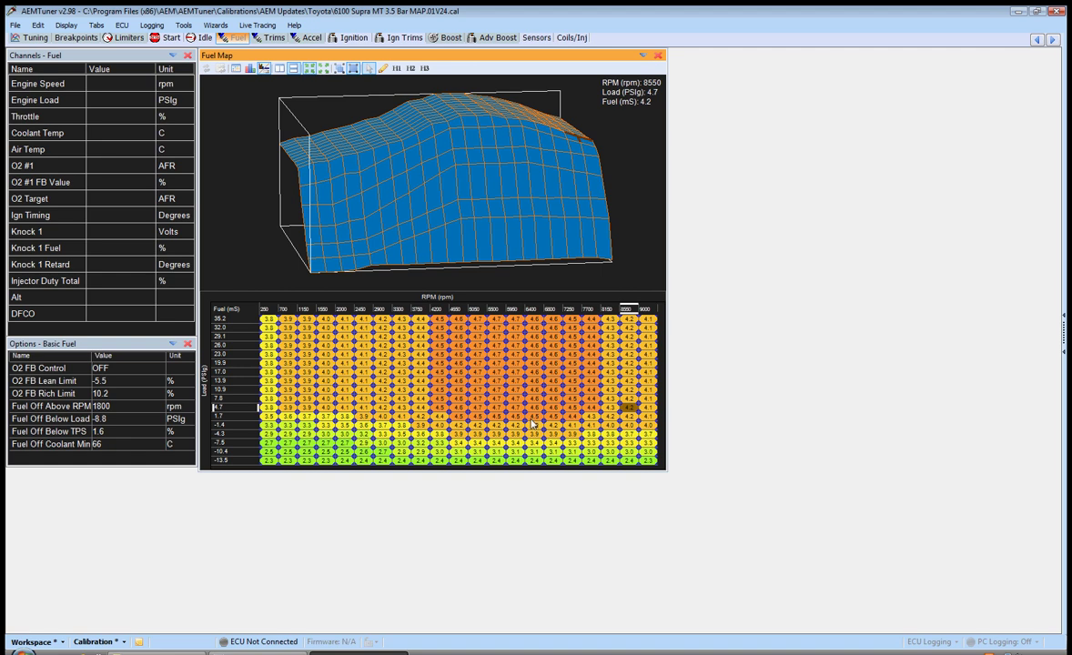
left_click_drag(392, 210, 421, 225)
left_click_drag(266, 380, 647, 391)
left_click_drag(400, 434, 418, 434)
left_click_drag(268, 434, 323, 460)
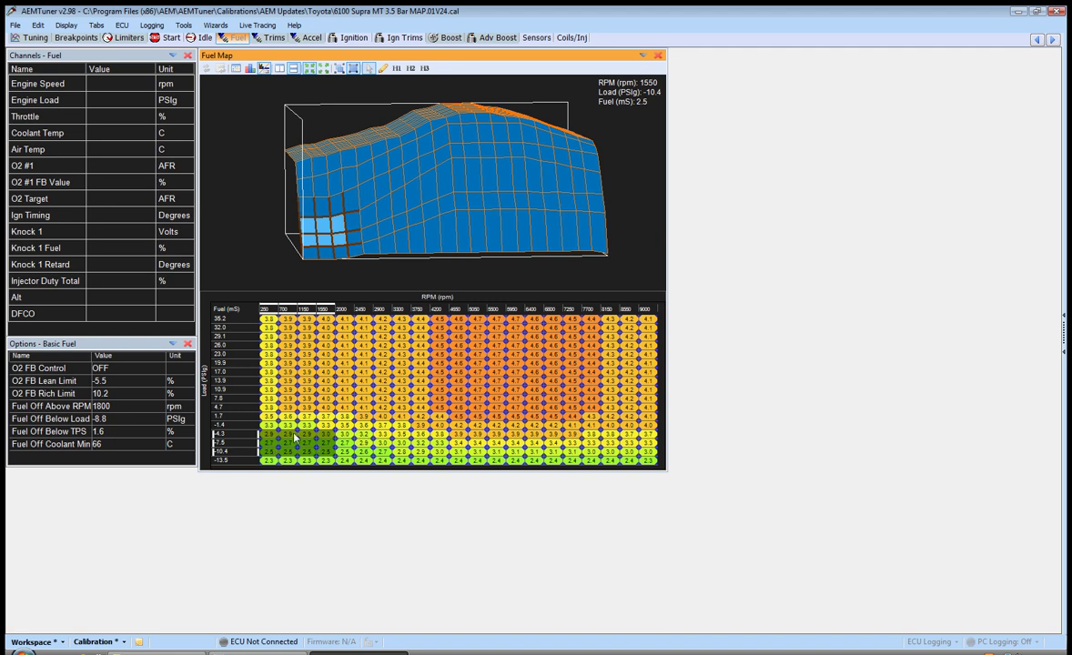
left_click_drag(268, 407, 351, 460)
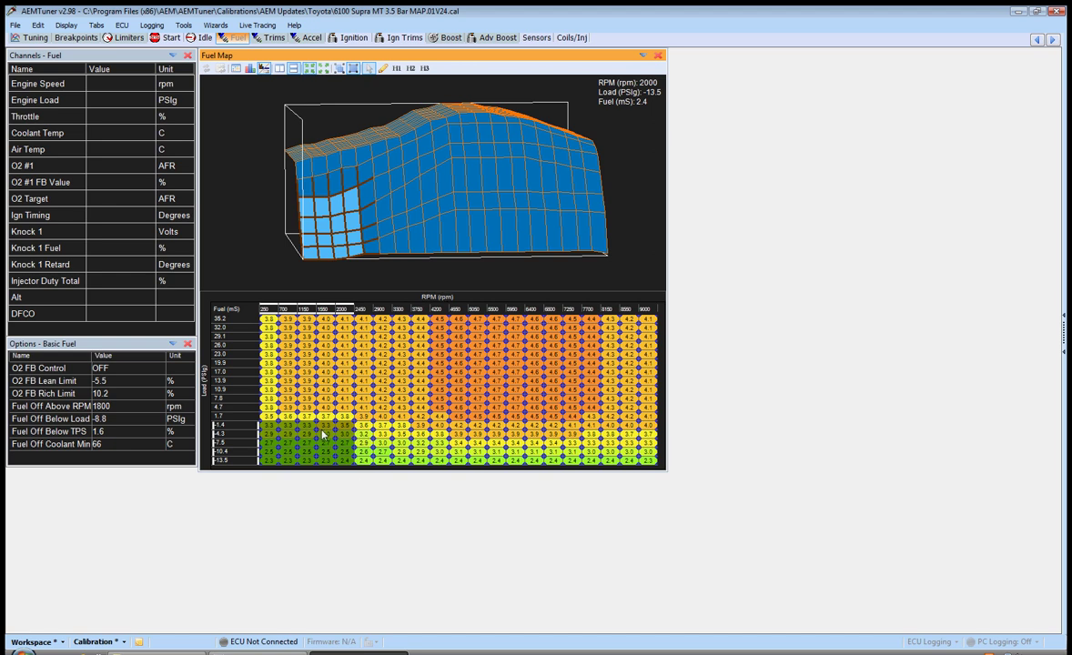
Step: Raise the -13.5 PSIg row from 2900 to 8550 rpm to about 2.5 mS
left_click_drag(400, 443, 623, 466)
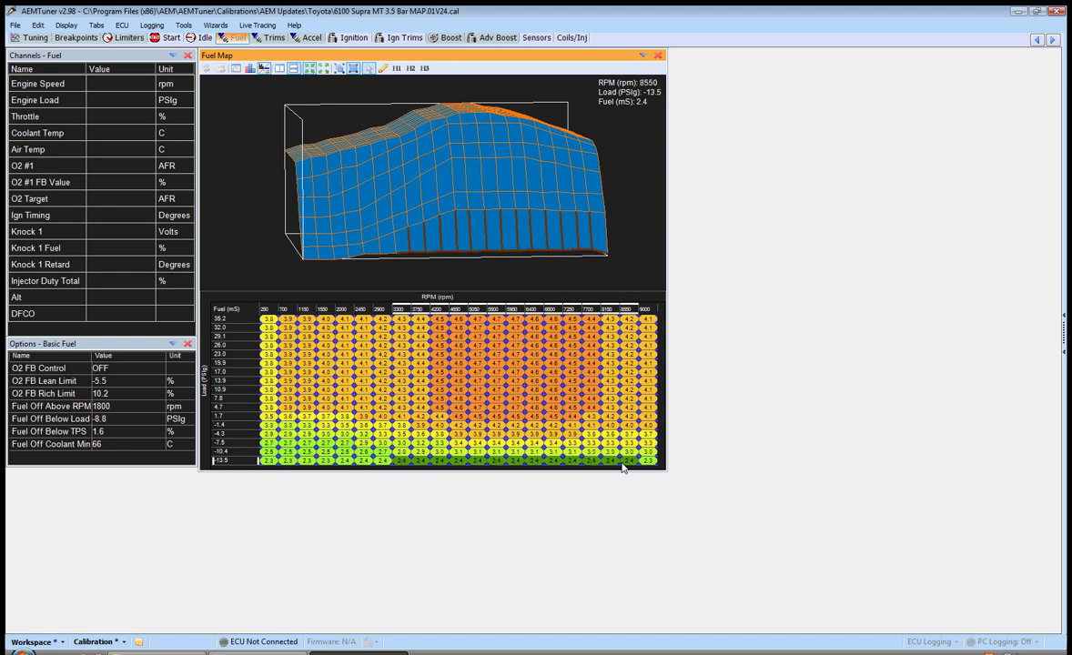
key("plus")
key("Left")
key("Left")
key("Left")
key("Left")
key("Left")
key("Left")
key("Left")
key("Left")
key("Left")
key("Left")
key("Left")
key("Left")
key("Left")
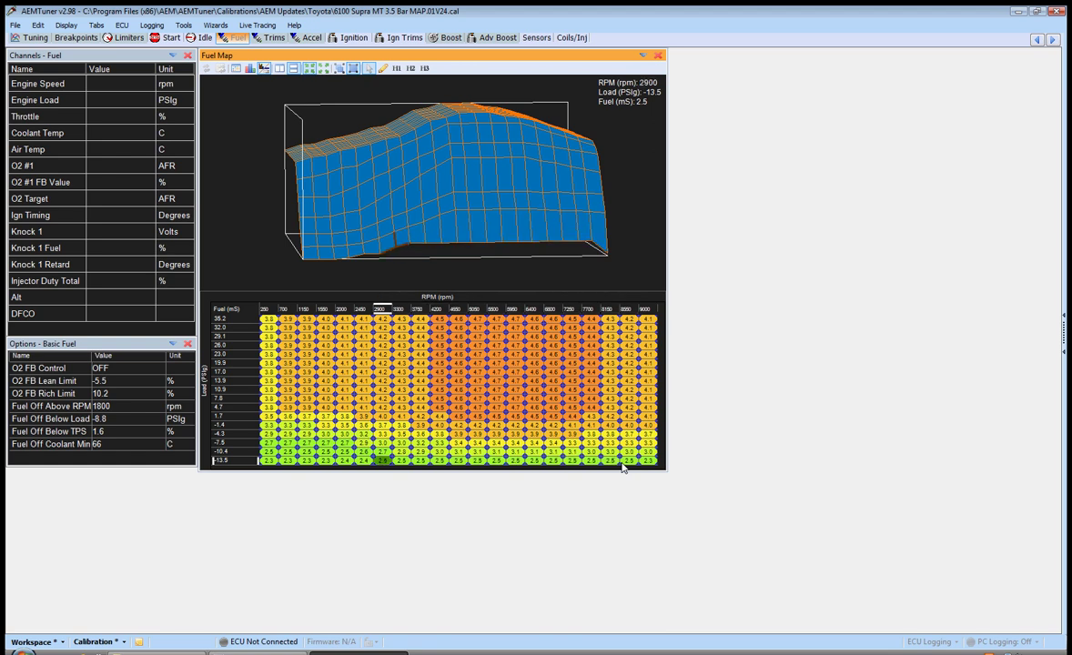
key("Right")
key("Right")
key("Right")
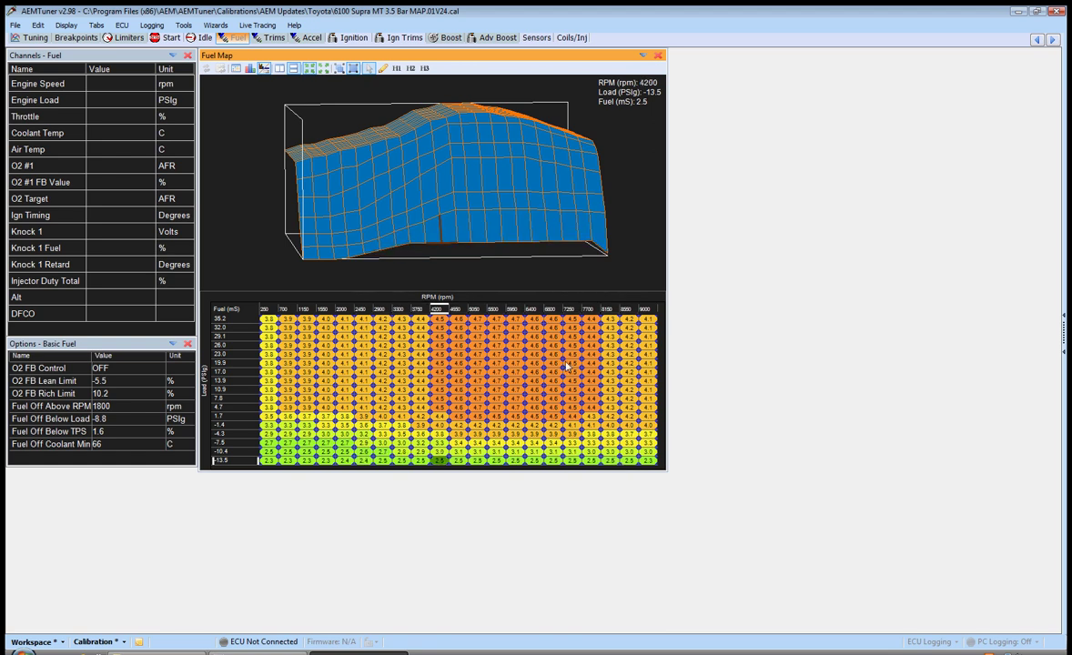
Step: Examine the vacuum rows from -13.5 to -4.3 PSIg between 2450 and 9000 rpm
left_click_drag(378, 460, 656, 475)
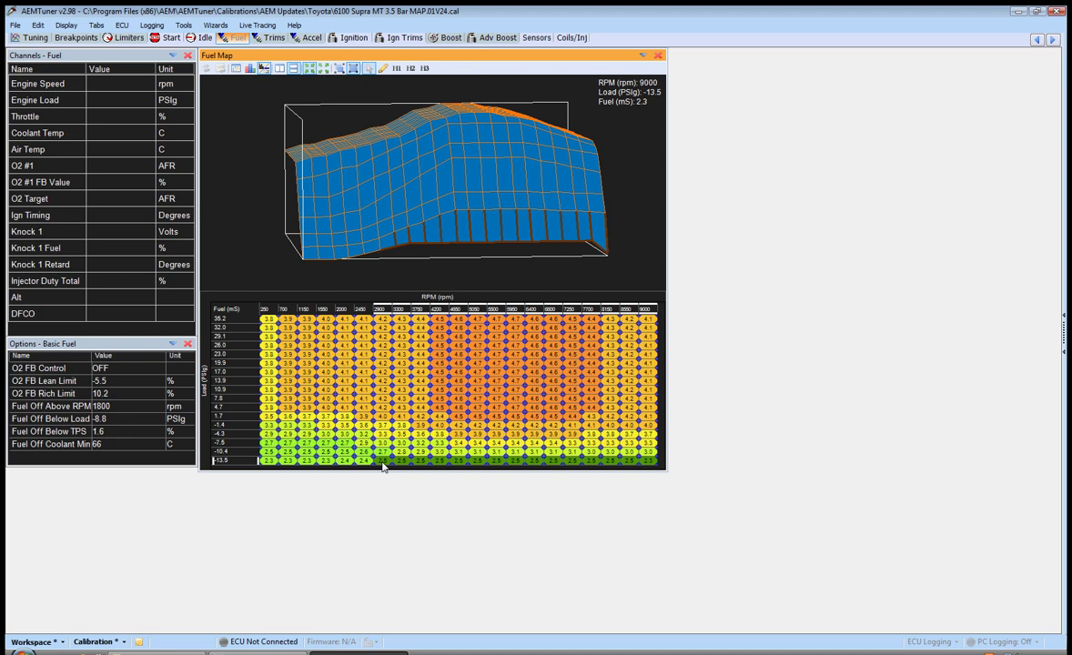
left_click_drag(362, 461, 648, 466)
left_click_drag(365, 453, 648, 444)
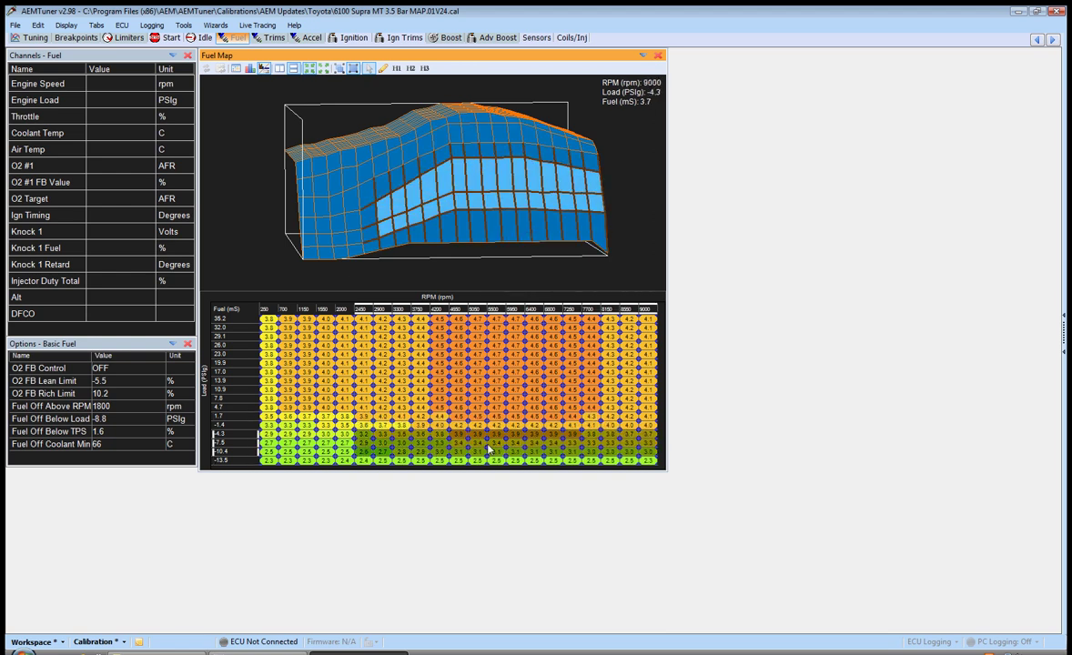
left_click_drag(379, 465, 651, 489)
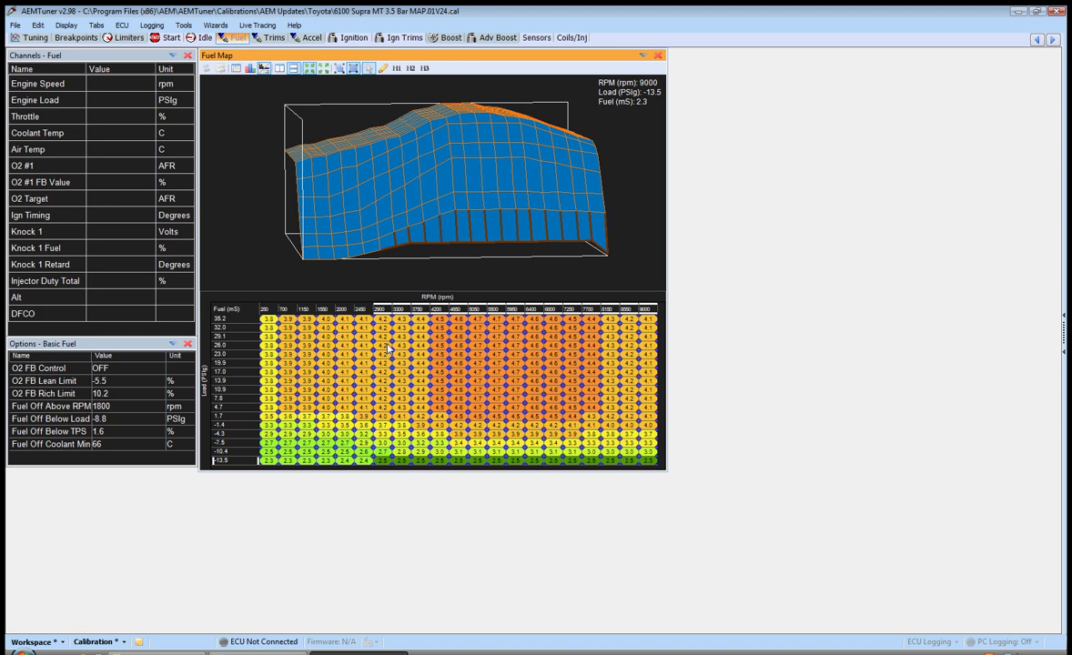
mouse_move(473, 169)
left_mouse_down()
mouse_move(476, 160)
mouse_move(452, 163)
mouse_move(495, 158)
mouse_move(468, 163)
left_mouse_up()
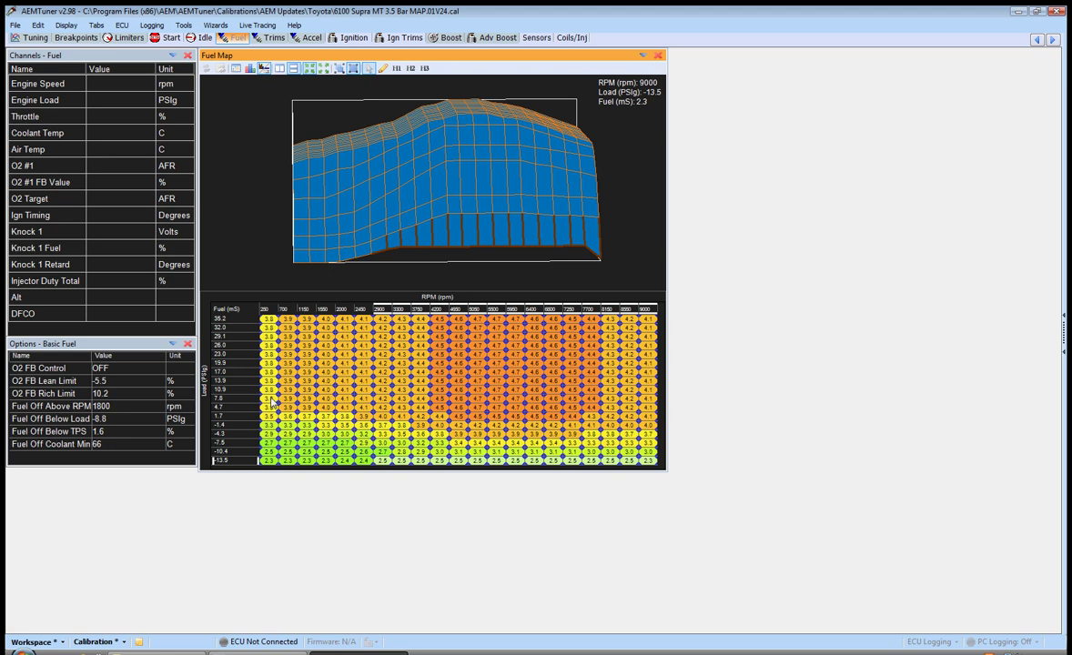
Step: Review the boost control and advanced boost tables and return to the fuel map
left_click(450, 38)
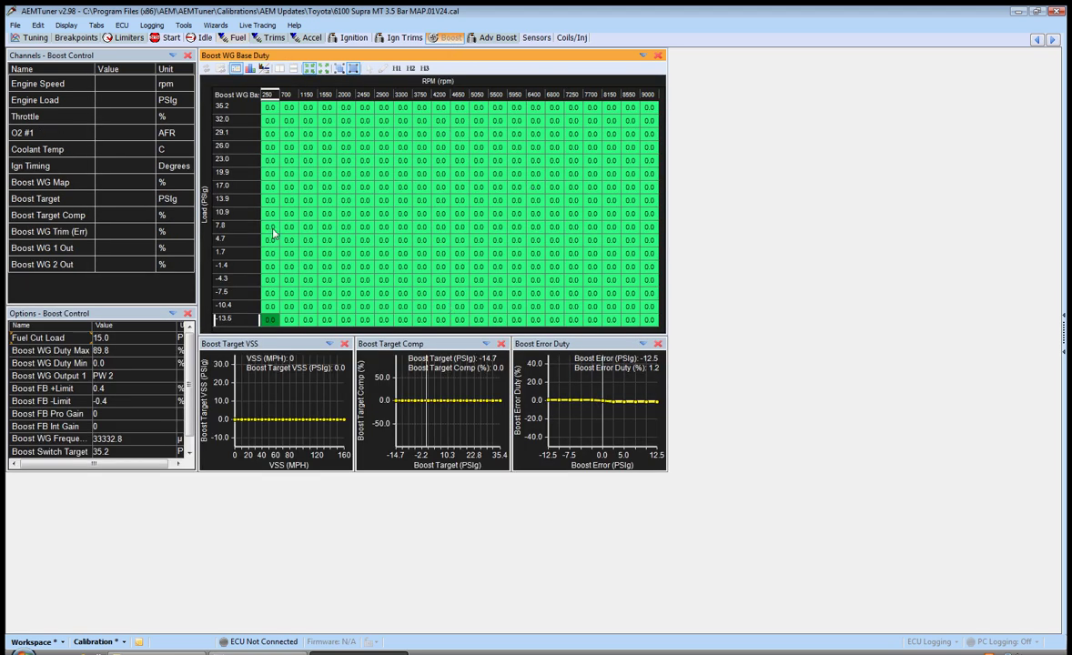
left_click(477, 39)
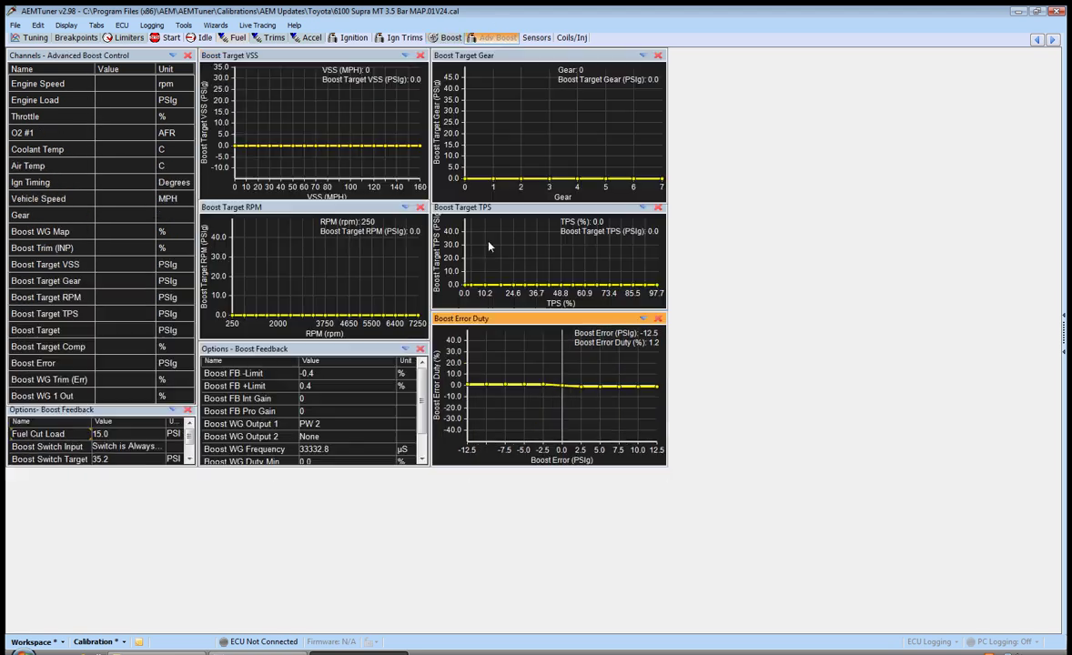
left_click(450, 38)
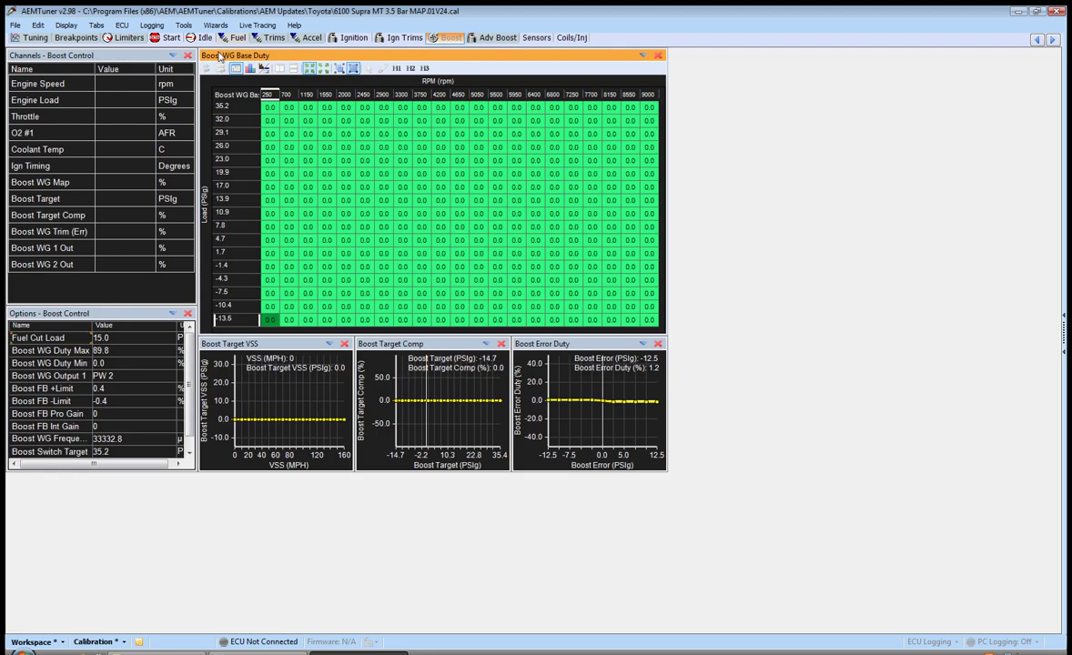
left_click(236, 38)
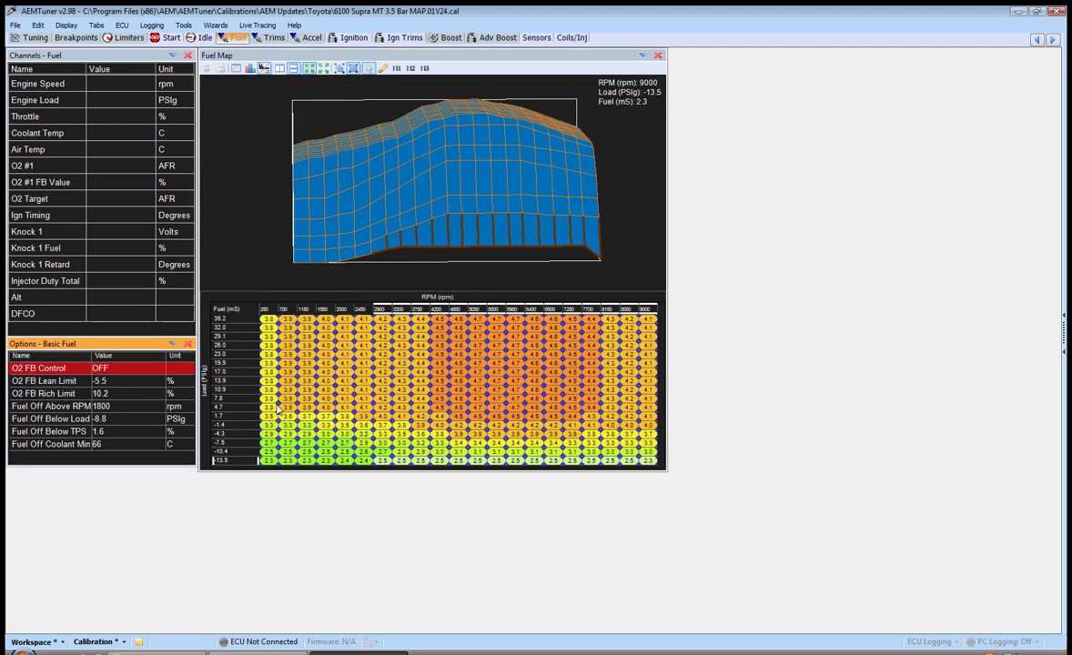
Step: Examine how the fuel rows from 4.7 up to 35.2 PSIg follow the same shape across all rpm columns
left_click_drag(277, 410, 651, 415)
left_click(572, 390)
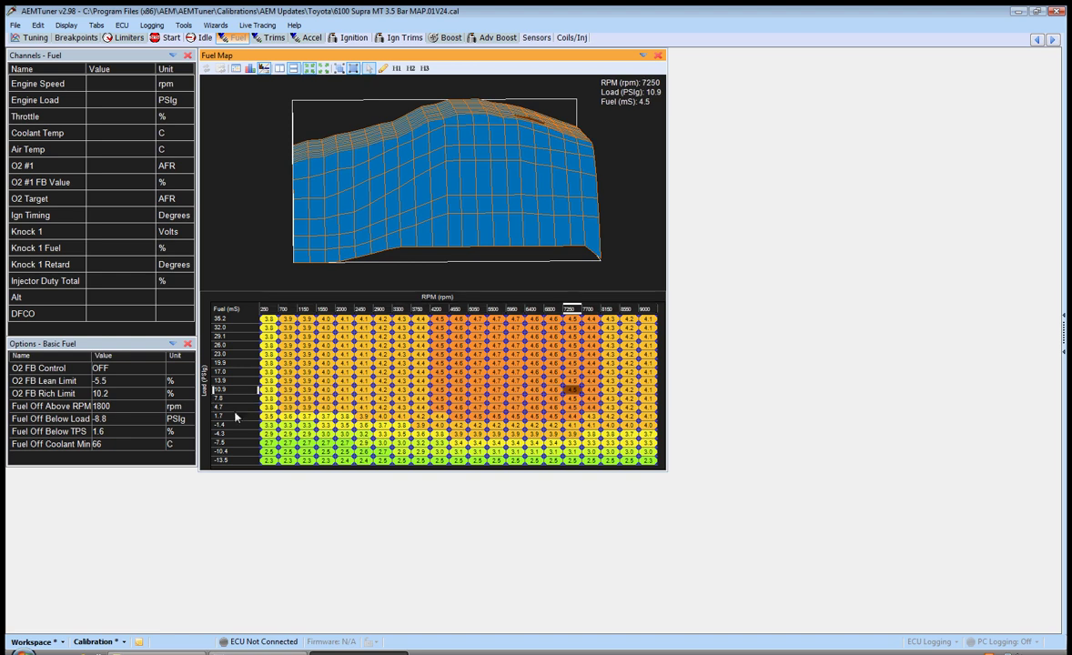
left_click_drag(265, 380, 651, 372)
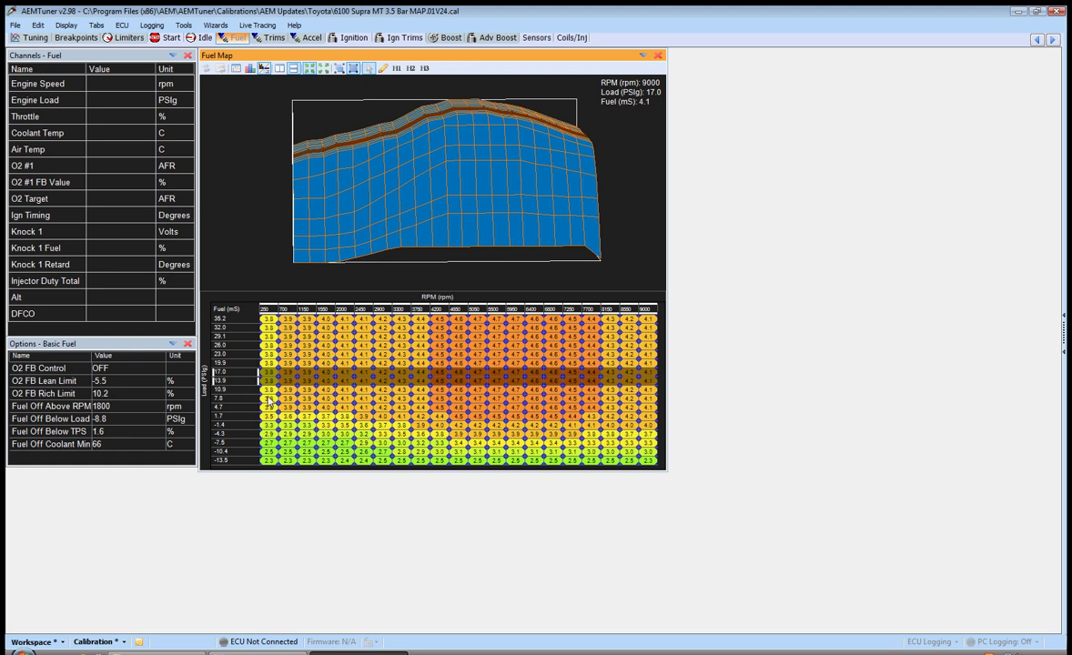
left_click_drag(267, 401, 645, 405)
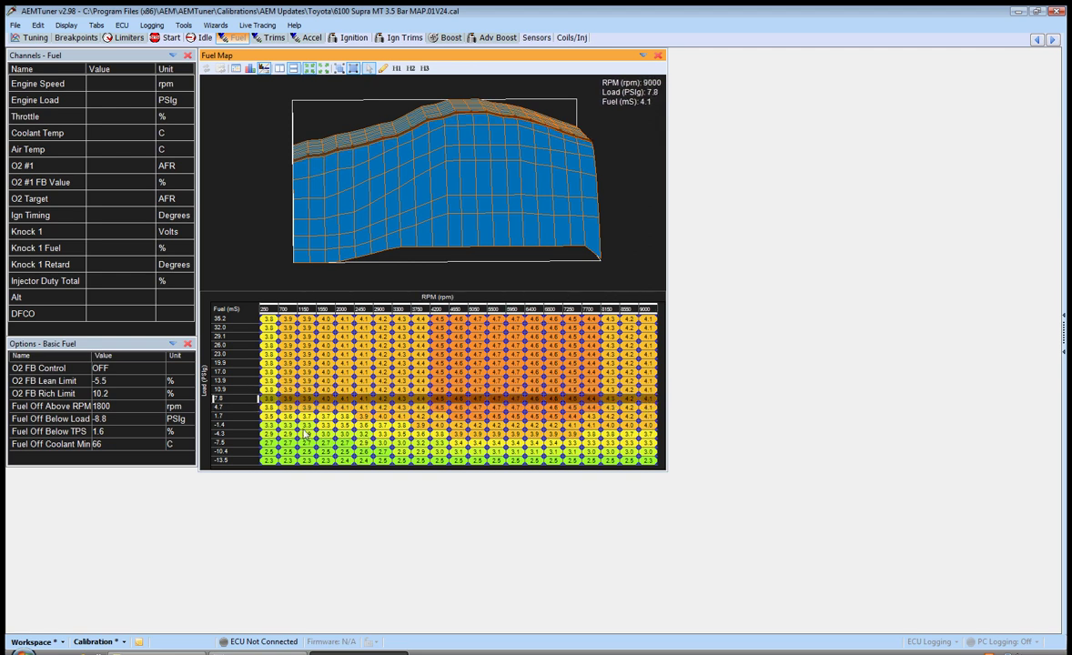
mouse_move(423, 266)
left_mouse_down()
mouse_move(440, 227)
mouse_move(427, 272)
left_mouse_up()
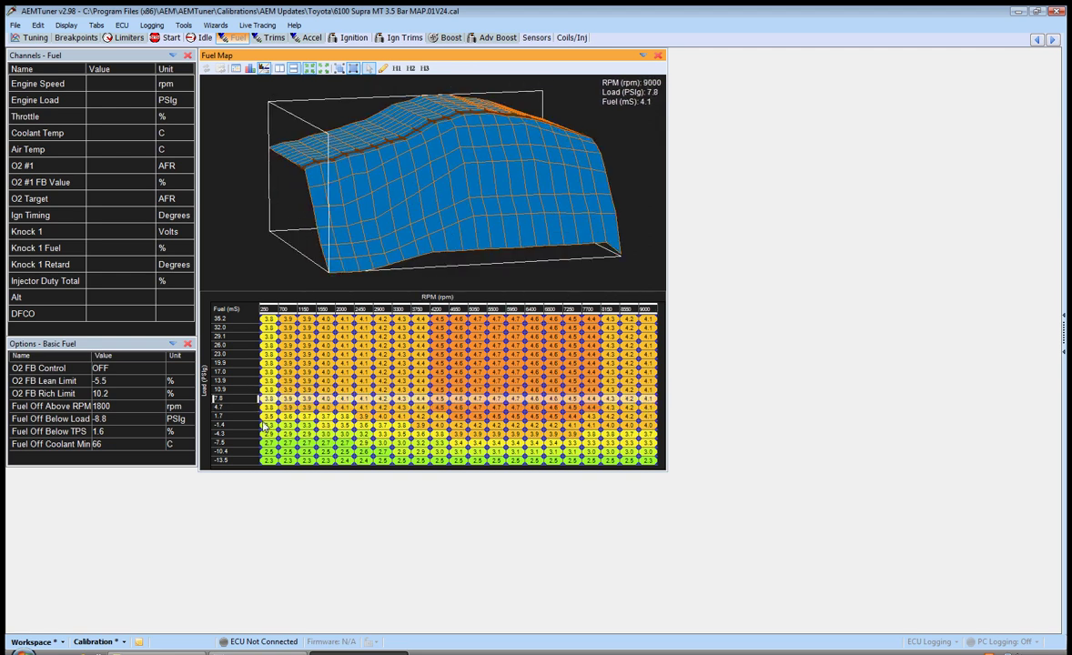
left_click_drag(265, 407, 651, 394)
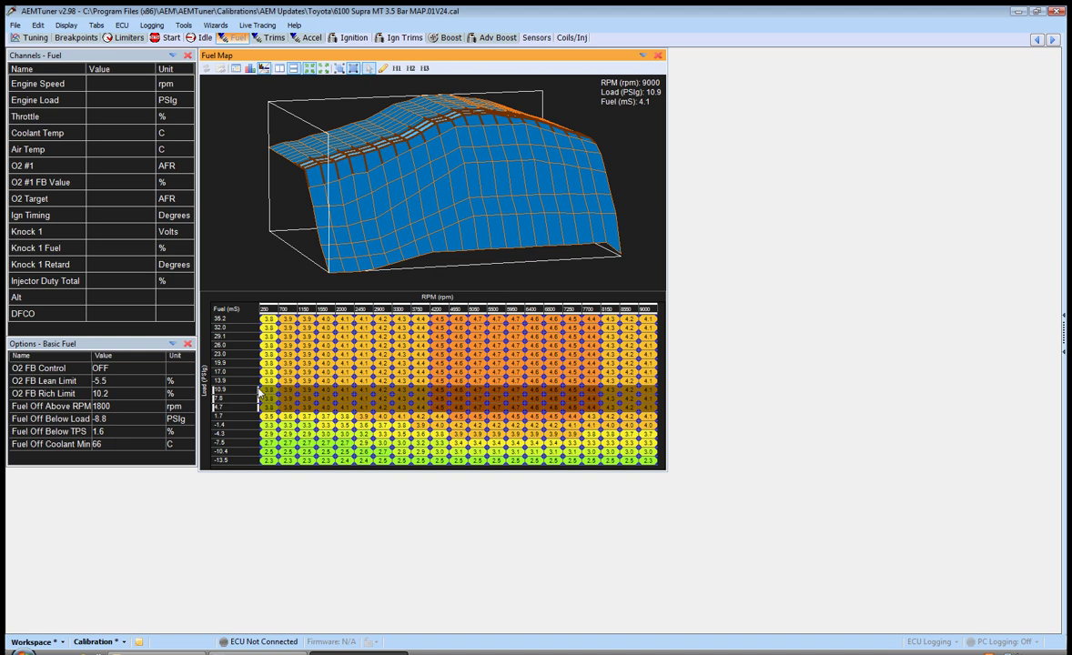
left_click_drag(264, 380, 626, 389)
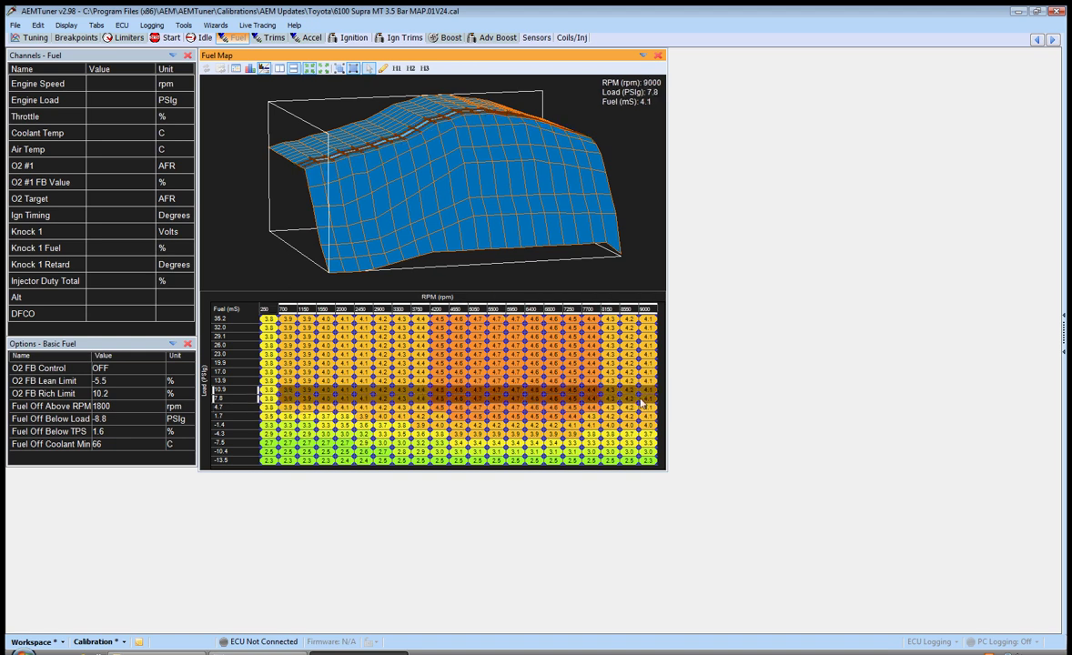
left_click_drag(471, 198, 490, 123)
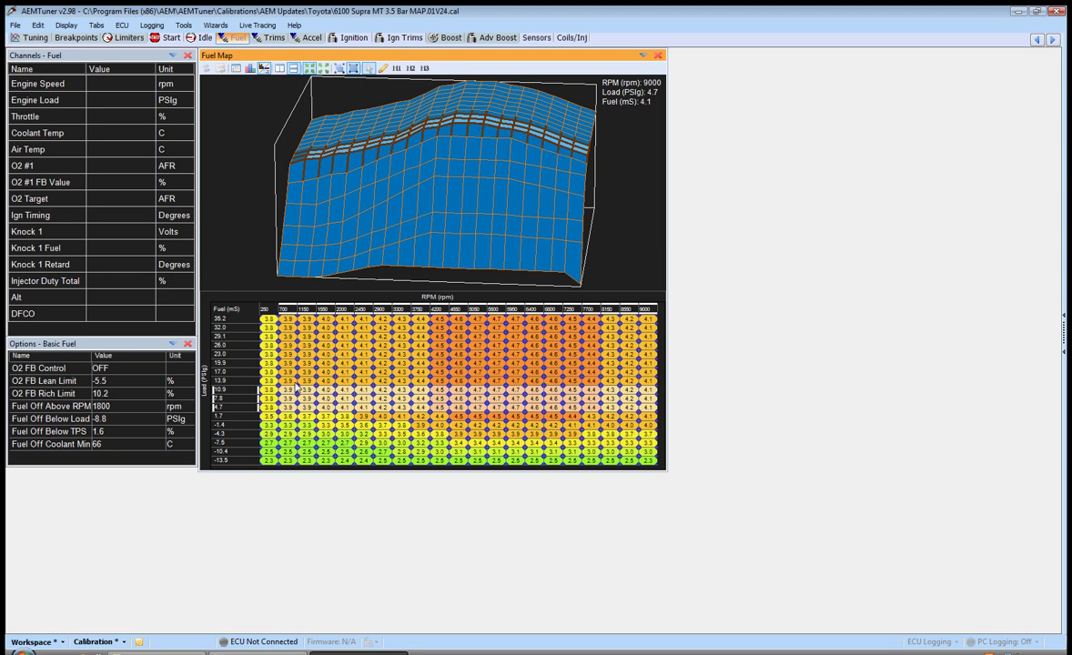
left_click_drag(264, 389, 634, 408)
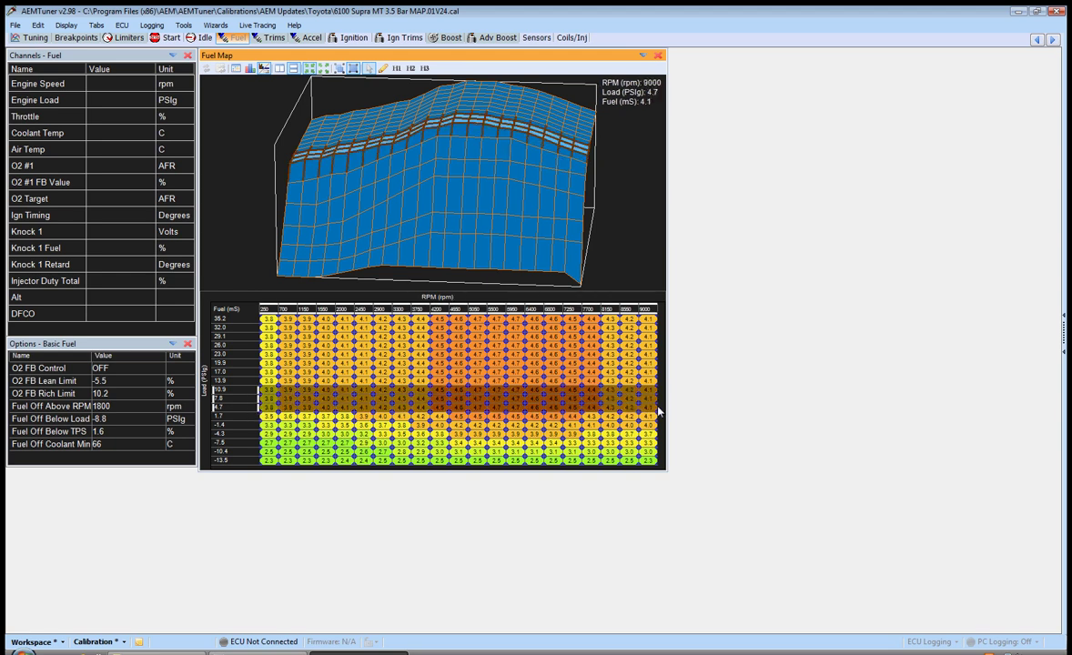
left_click_drag(465, 158, 482, 125)
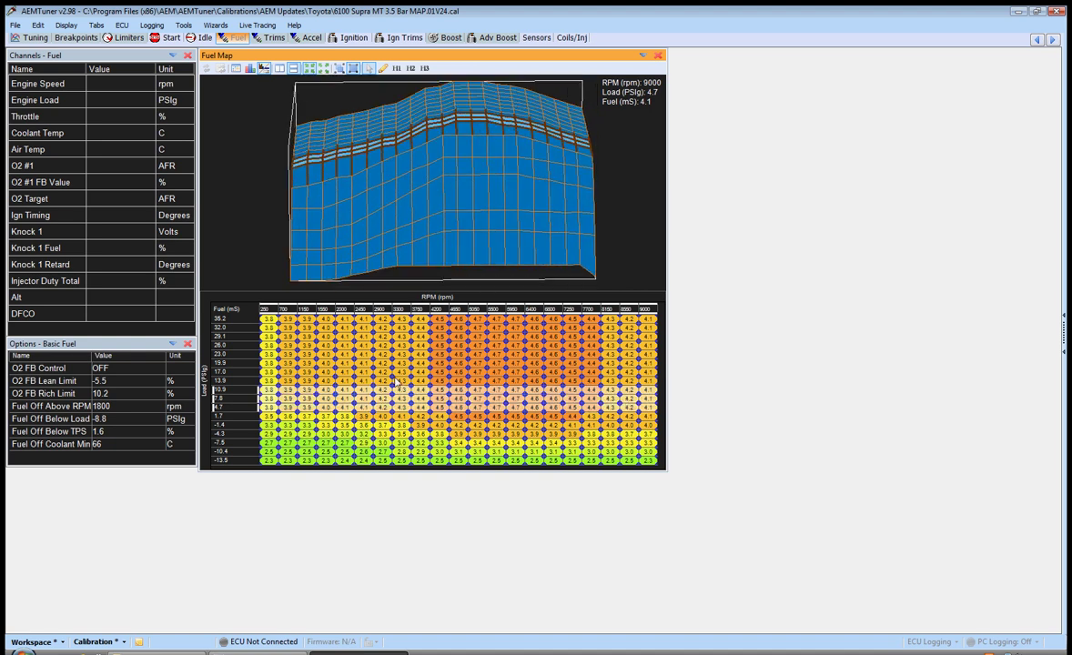
left_click_drag(262, 389, 650, 295)
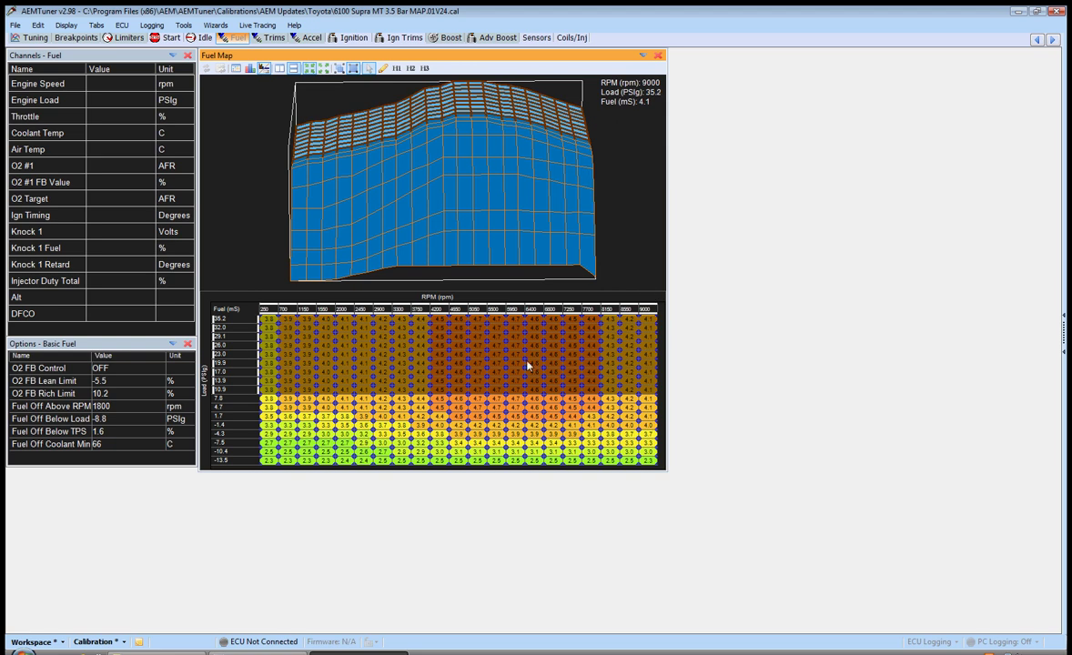
scroll(482, 191, "up", 3)
left_click_drag(482, 193, 509, 173)
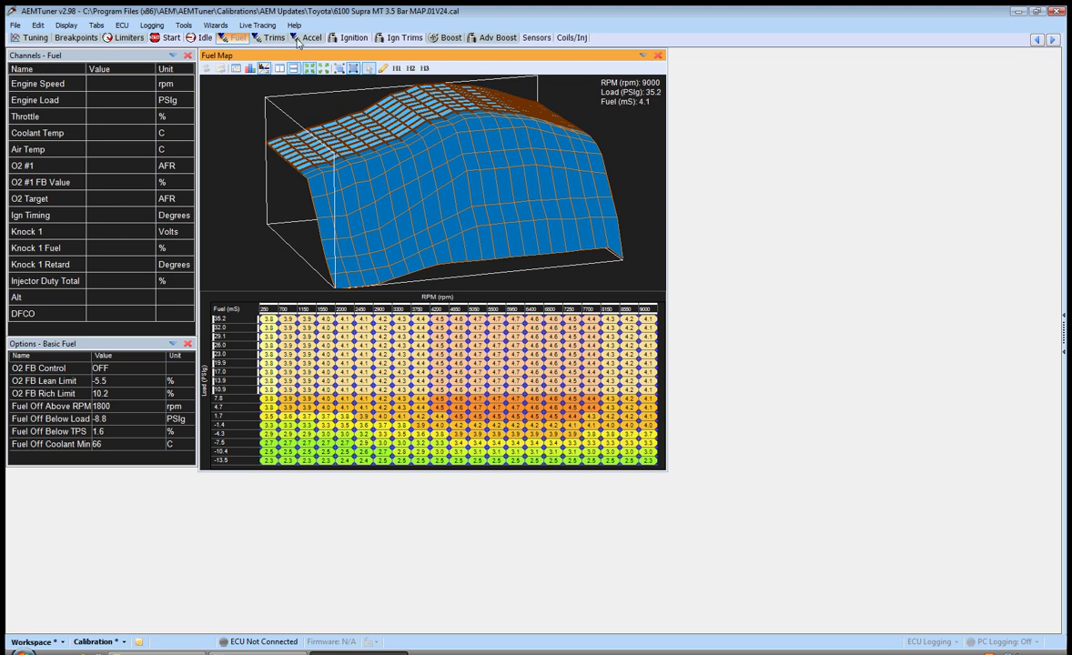
Step: Open the Boost Fuel Trim curve enlarged and interpolate it from -1.4 to 4.7 PSIg, putting the 1.7 PSIg point at about 32 %
left_click(267, 37)
double_click(555, 56)
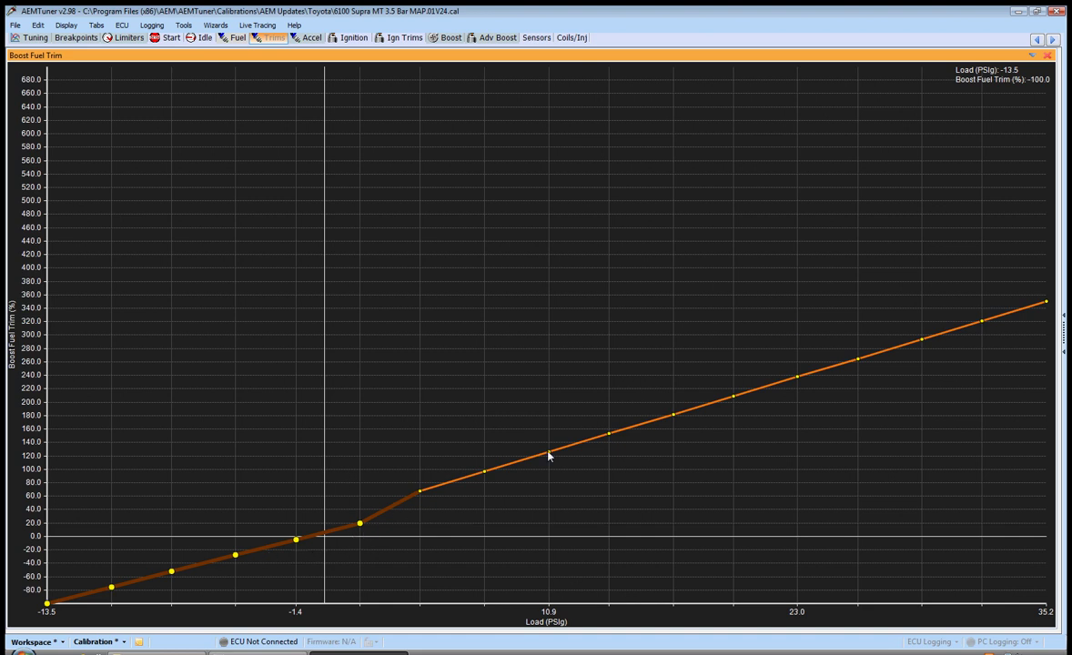
left_click(420, 491)
key("shift+Left")
key("shift+Left")
key("ctrl+i")
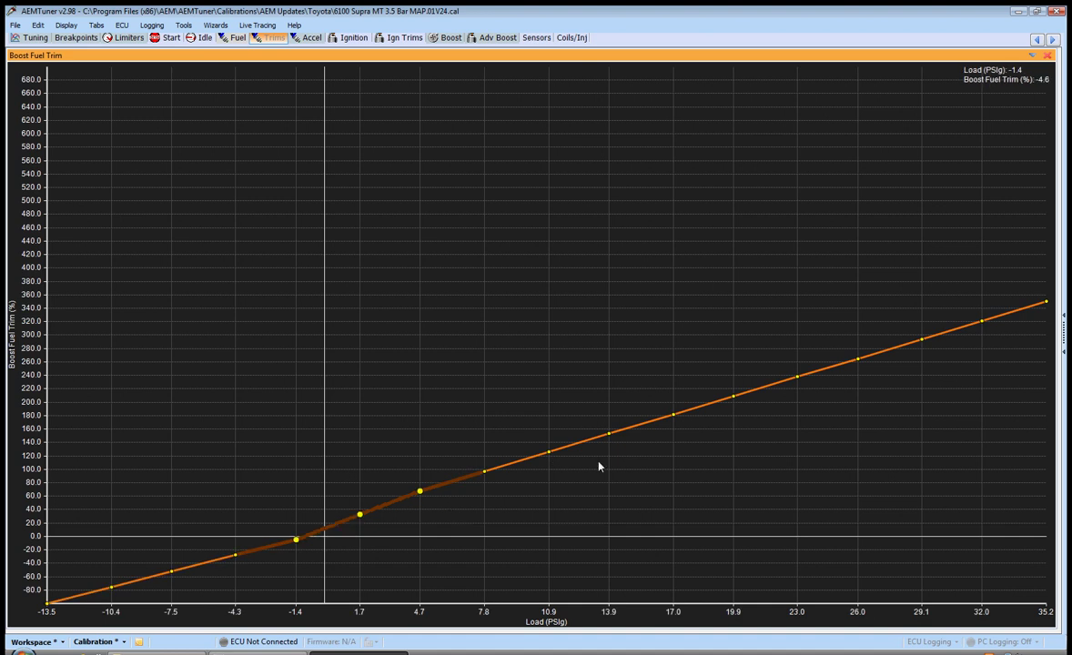
Step: Check the Boost Fuel Trim curve at 13.9 and 17.0 PSIg and compare the curve with the fuel map's boost rows
left_click(608, 435)
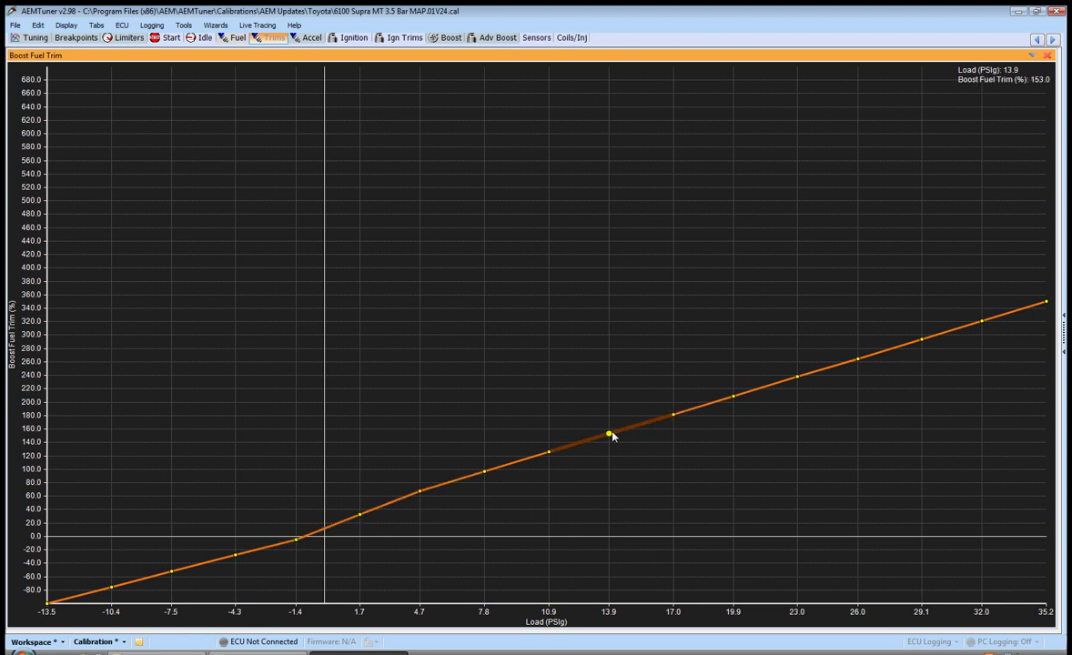
left_click(673, 417)
left_click(235, 38)
mouse_move(426, 202)
left_mouse_down()
mouse_move(502, 179)
mouse_move(418, 189)
left_mouse_up()
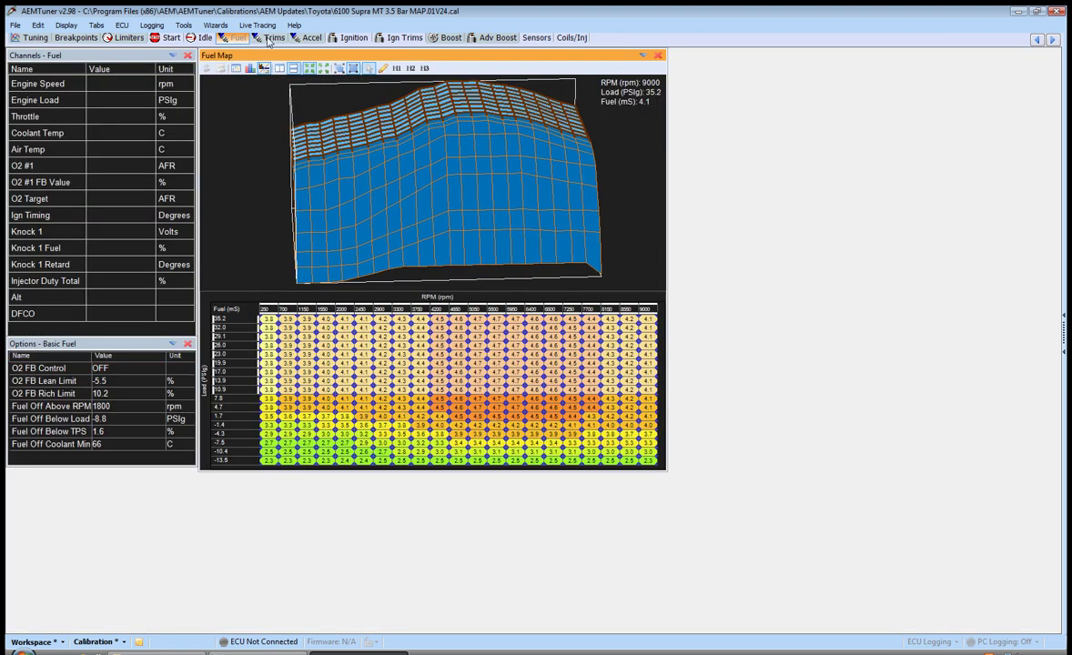
left_click(294, 40)
left_click(269, 39)
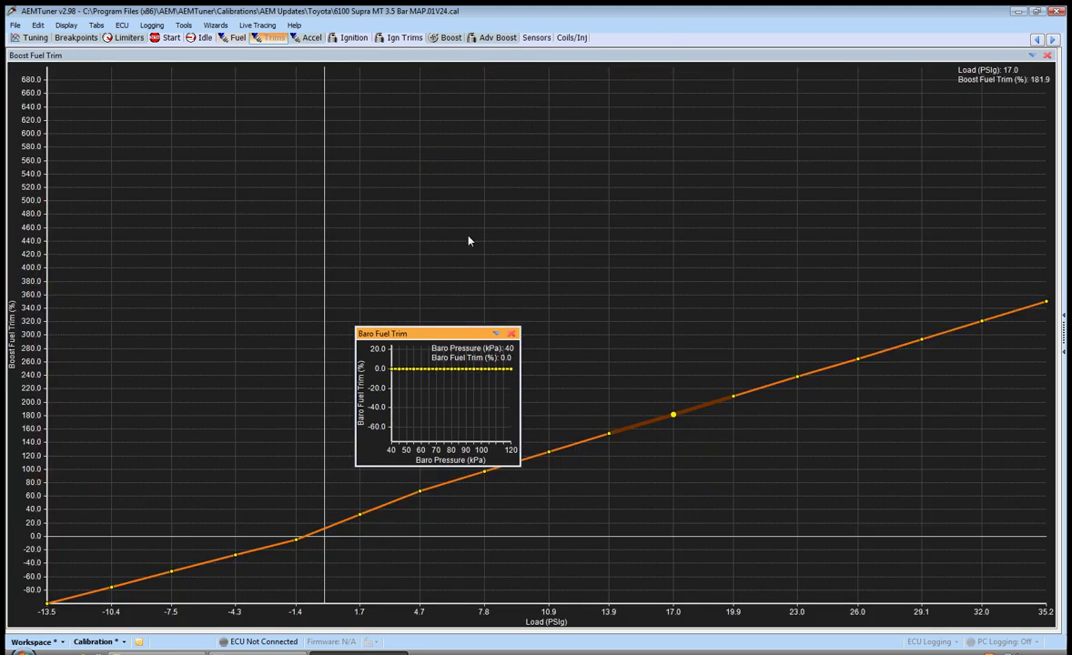
left_click(541, 57)
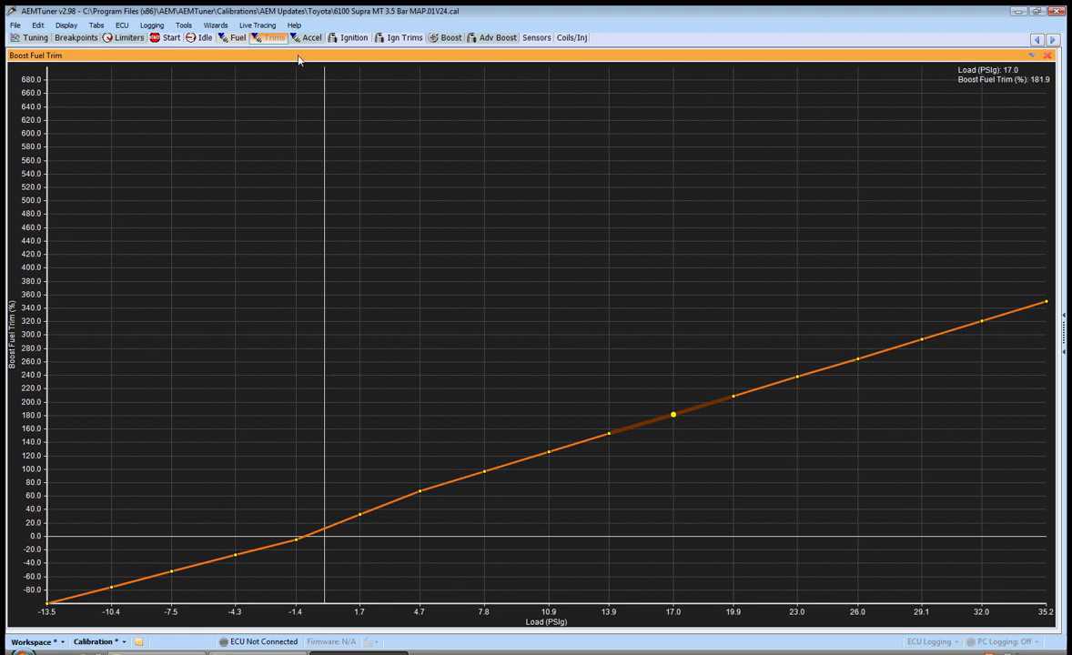
left_click(223, 37)
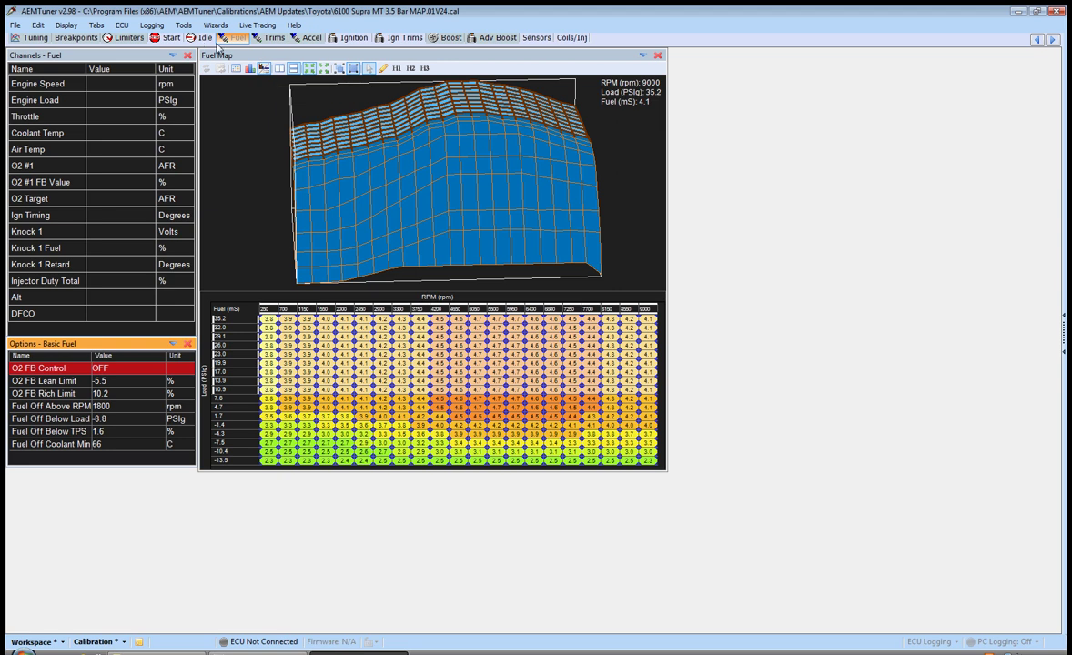
left_click(263, 38)
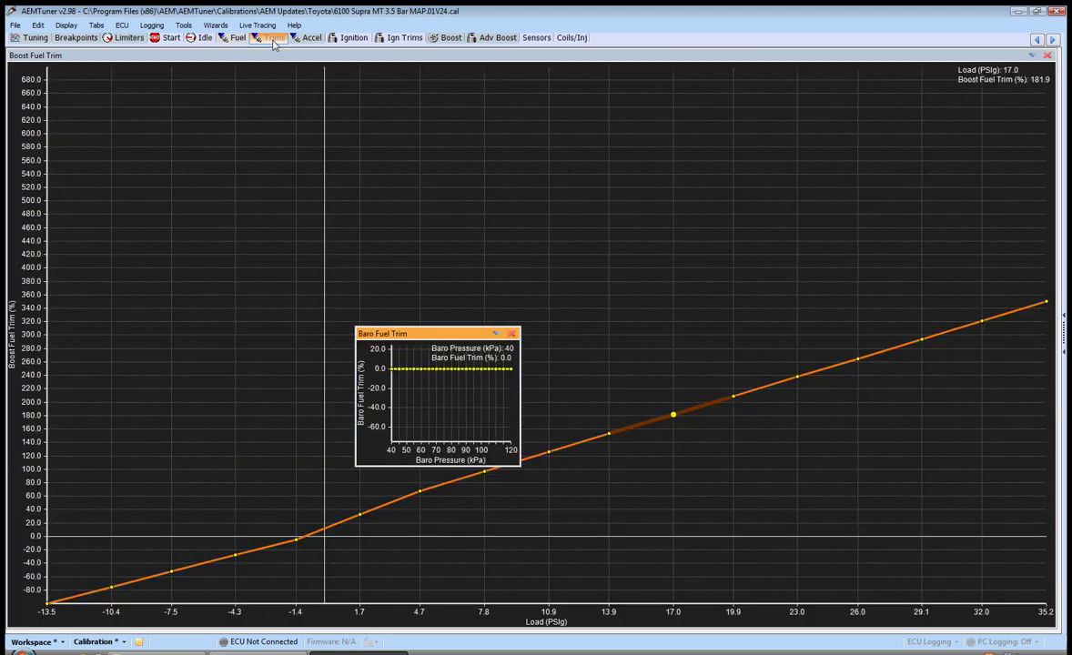
left_click(641, 60)
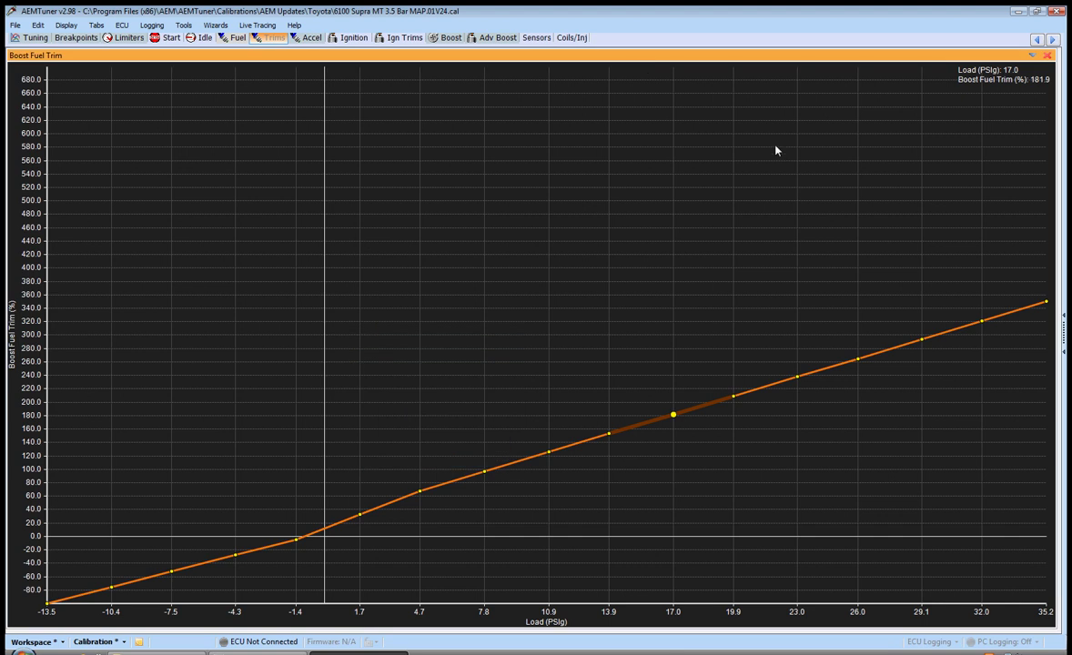